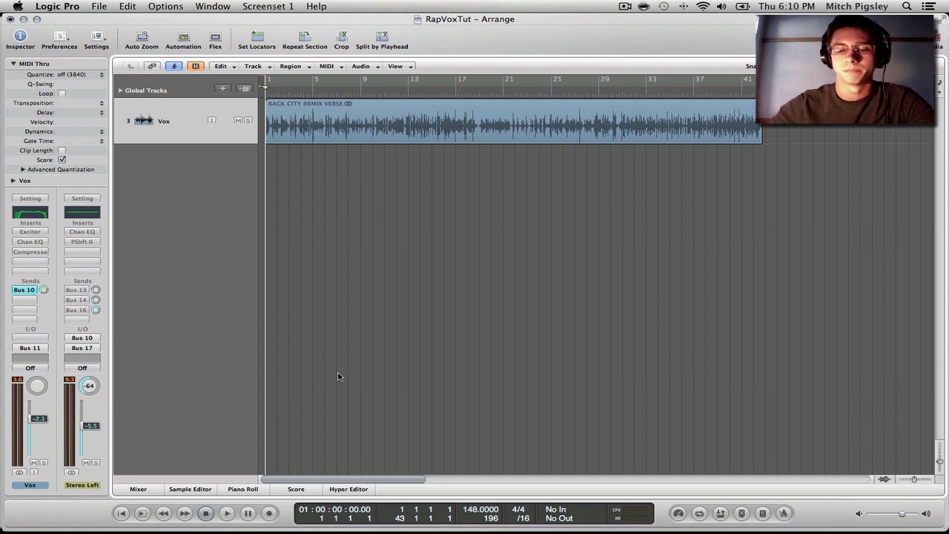
Step: Play back the opening bars of the unprocessed vocal and stop playback
{"action": "key", "text": "space"}
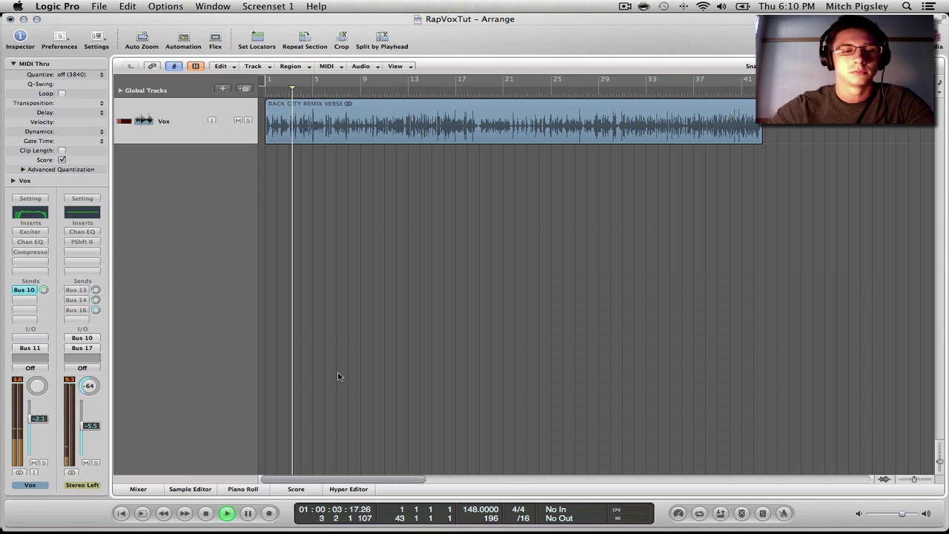
{"action": "key", "text": "space"}
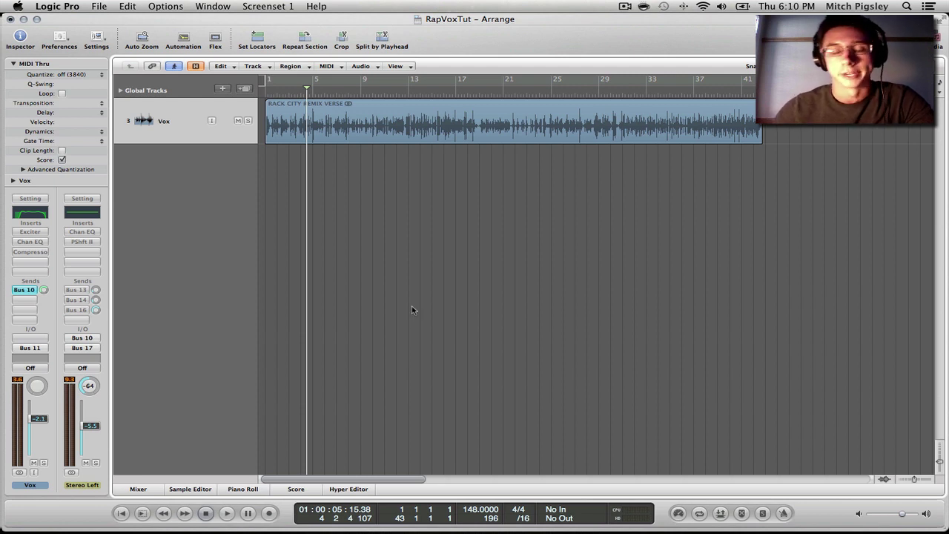
Step: Open the mixer and enable the bypassed Channel EQ and Compressor inserts on the Vox 3 channel
{"action": "left_click", "coordinate": [139, 489]}
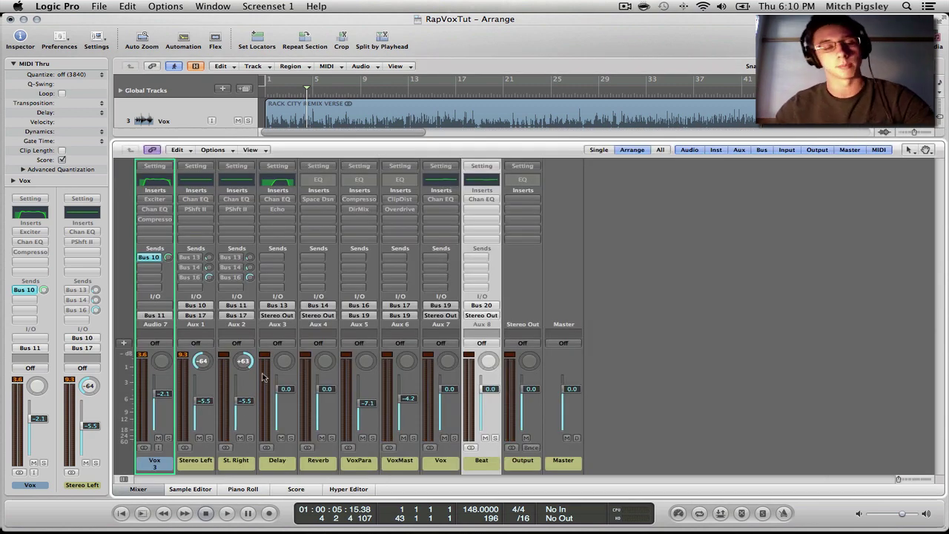
{"action": "left_click", "coordinate": [157, 209]}
{"action": "left_click", "coordinate": [158, 220], "text": "shift"}
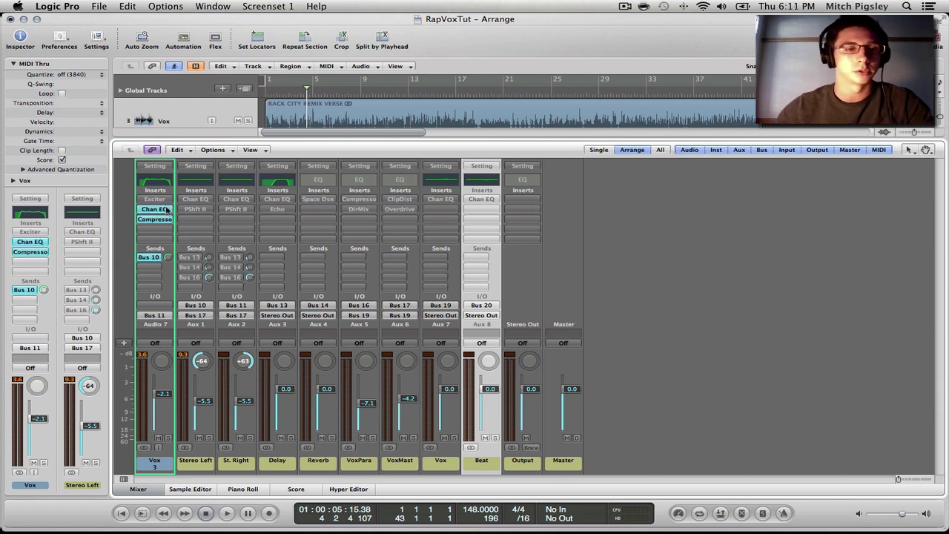
Step: Open the Channel EQ on the Vox 3 channel, examine its low cut and band settings, and close it
{"action": "left_click", "coordinate": [166, 211]}
{"action": "left_click_drag", "start_coordinate": [168, 37], "coordinate": [406, 40]}
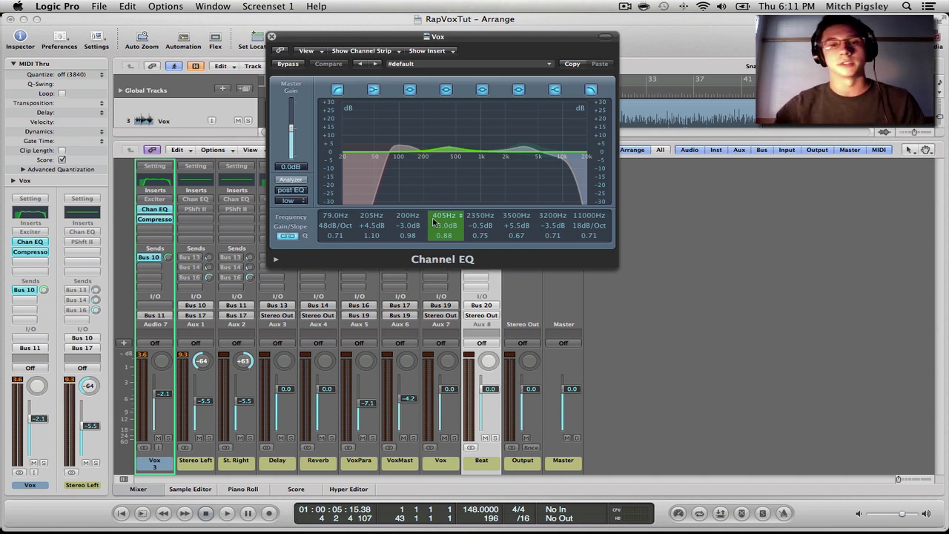
{"action": "mouse_move", "coordinate": [436, 223]}
{"action": "left_mouse_down"}
{"action": "mouse_move", "coordinate": [438, 188]}
{"action": "mouse_move", "coordinate": [437, 222]}
{"action": "left_mouse_up"}
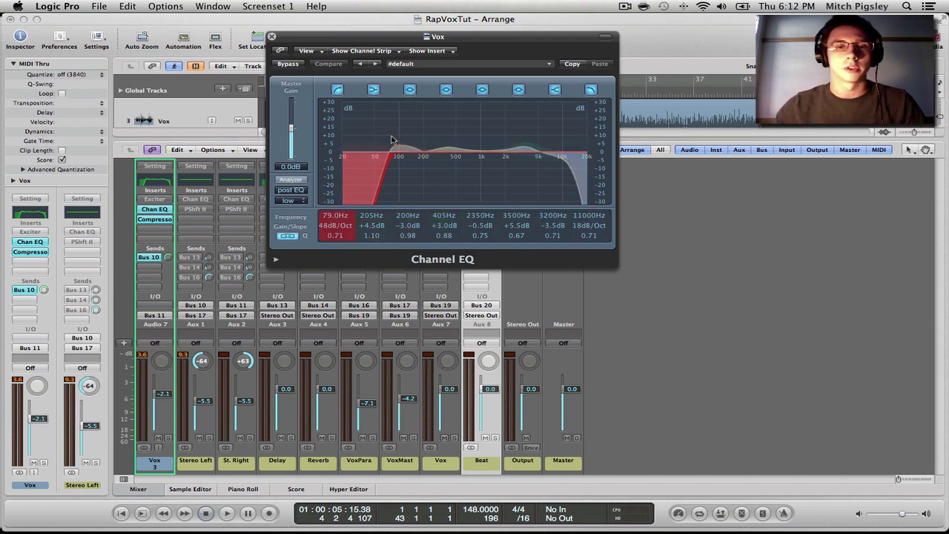
{"action": "left_click_drag", "start_coordinate": [307, 42], "coordinate": [316, 42]}
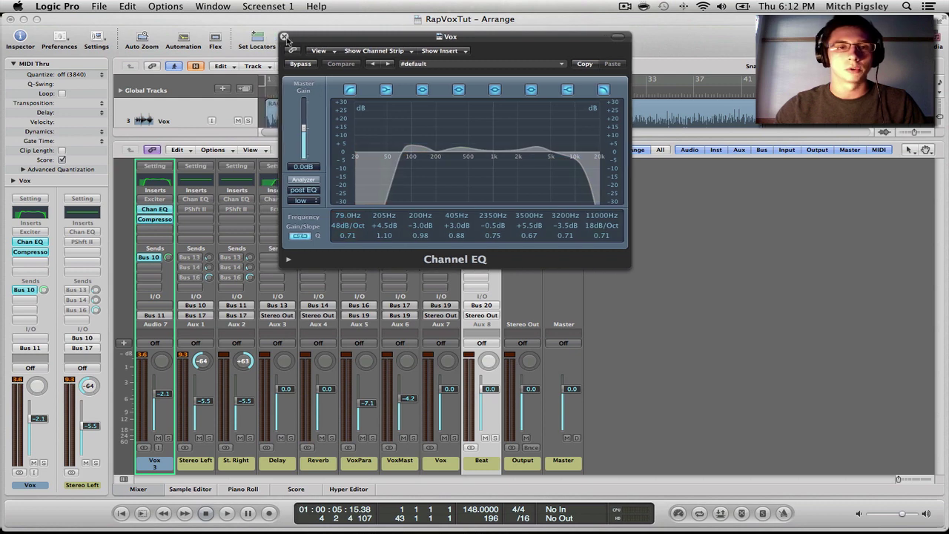
{"action": "left_click", "coordinate": [282, 37]}
Step: Open the Compressor on the Vox 3 channel and examine its attack, release, ratio, threshold and gain settings
{"action": "left_click", "coordinate": [154, 221]}
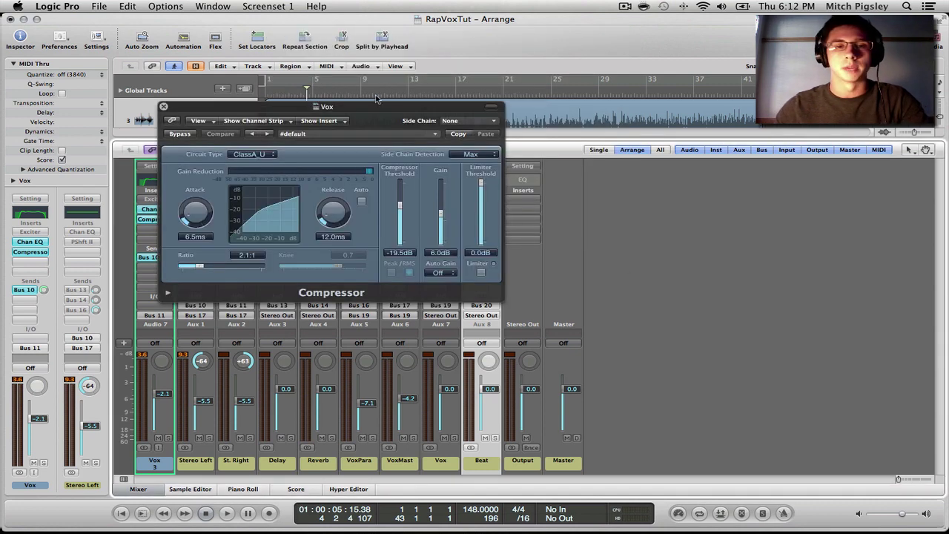
{"action": "left_click_drag", "start_coordinate": [374, 104], "coordinate": [444, 45]}
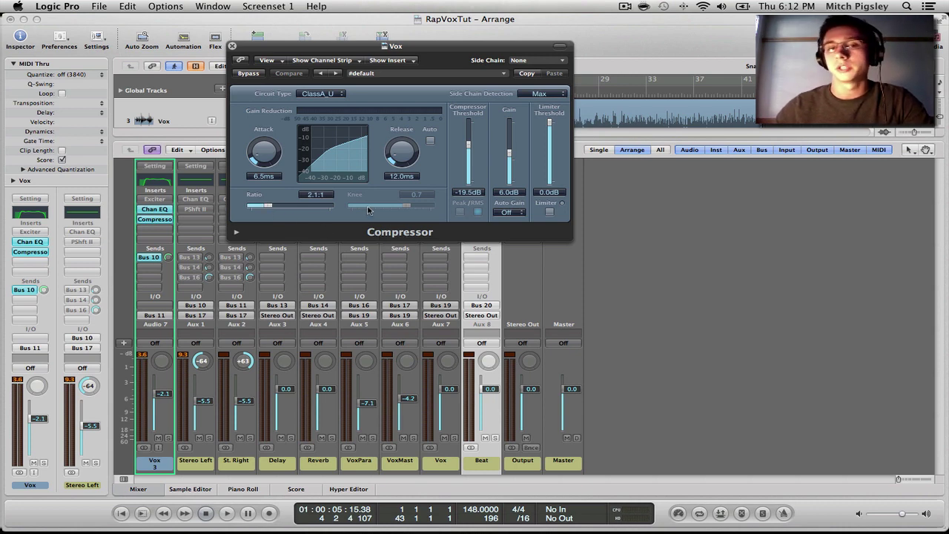
{"action": "left_click_drag", "start_coordinate": [457, 54], "coordinate": [515, 111]}
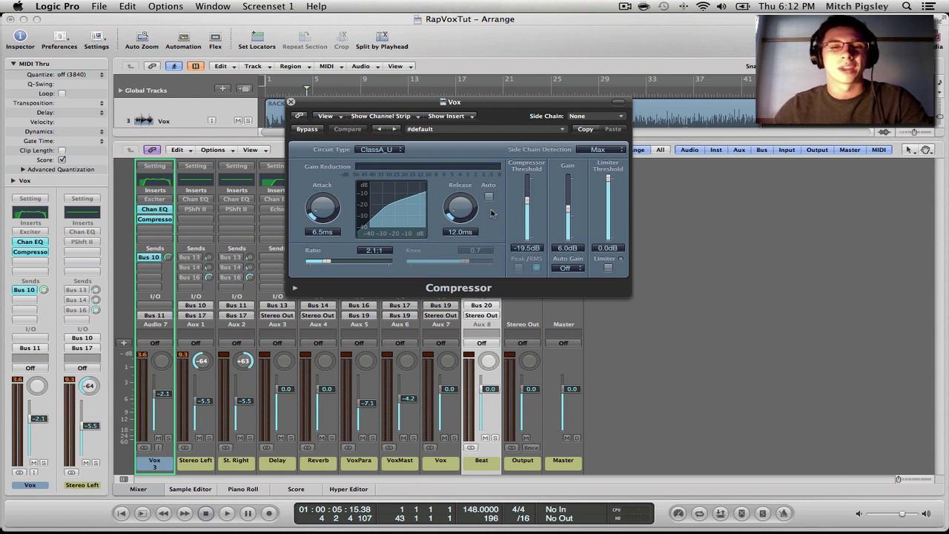
{"action": "left_click_drag", "start_coordinate": [510, 104], "coordinate": [497, 146]}
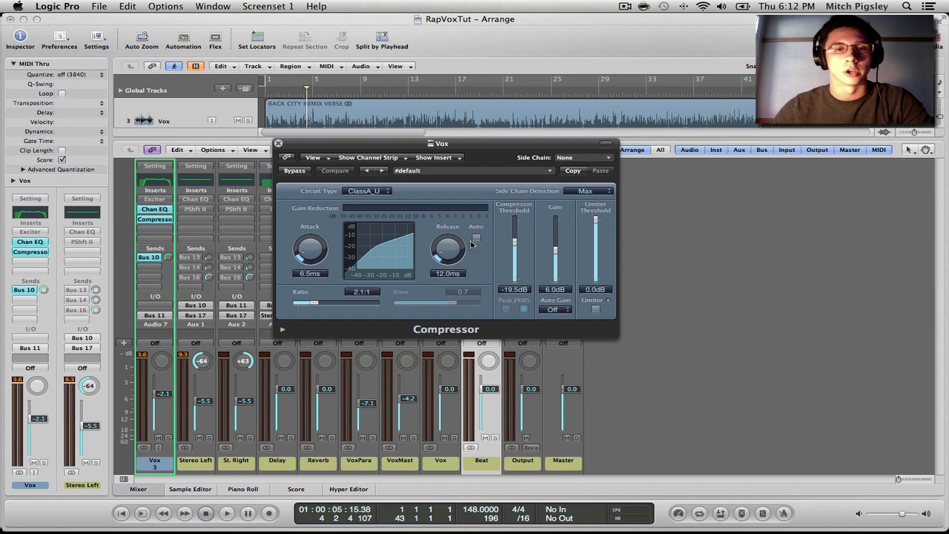
Step: Play a short section of the vocal to check the Compressor's gain reduction, and close the plug-in window
{"action": "key", "text": "space"}
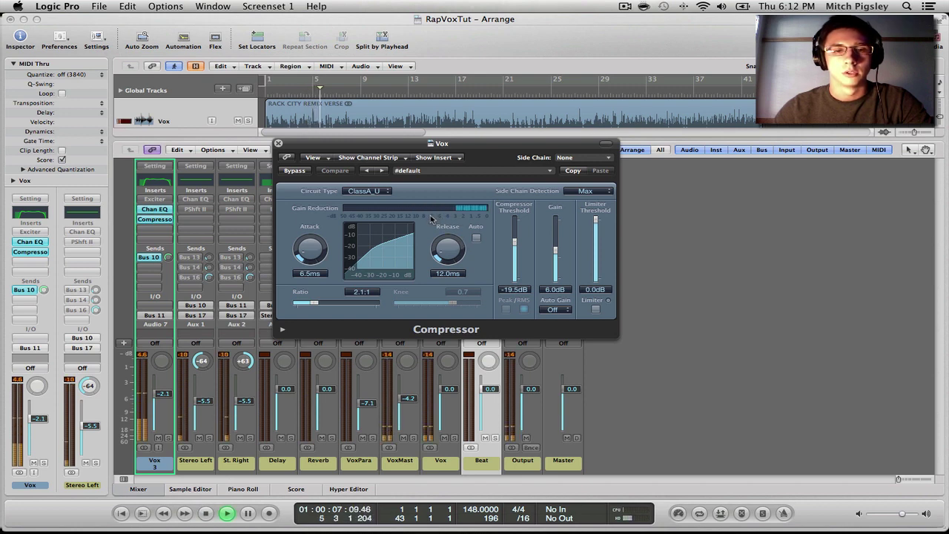
{"action": "key", "text": "space"}
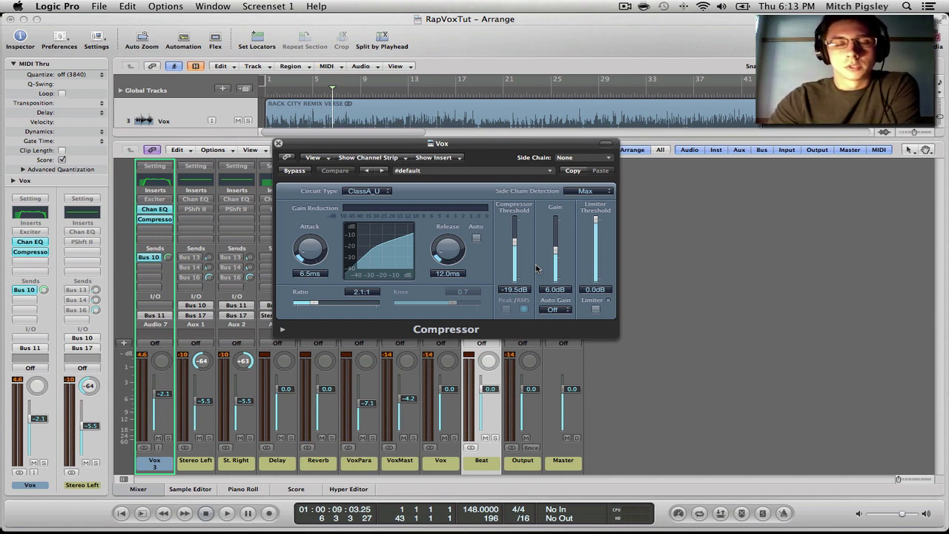
{"action": "left_click_drag", "start_coordinate": [519, 144], "coordinate": [626, 120]}
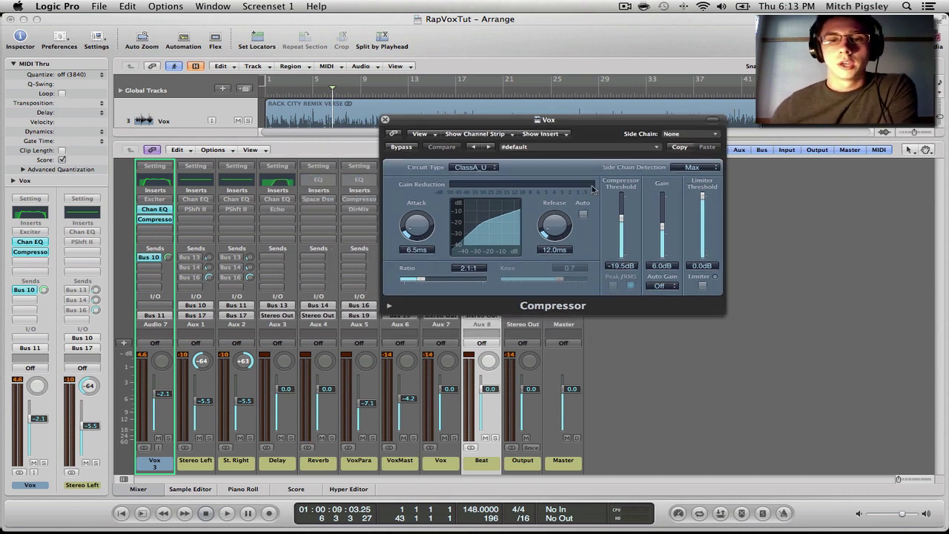
{"action": "left_click_drag", "start_coordinate": [558, 124], "coordinate": [611, 124]}
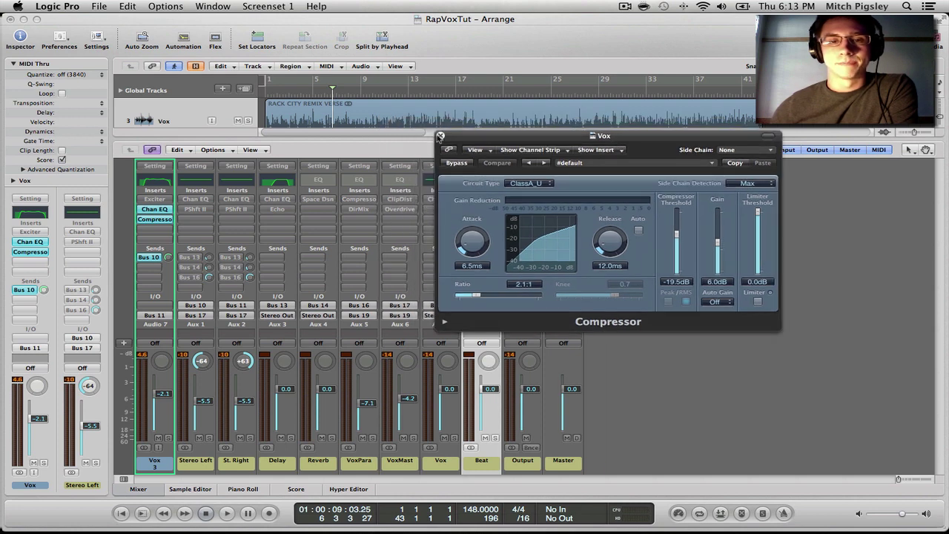
{"action": "left_click", "coordinate": [439, 119]}
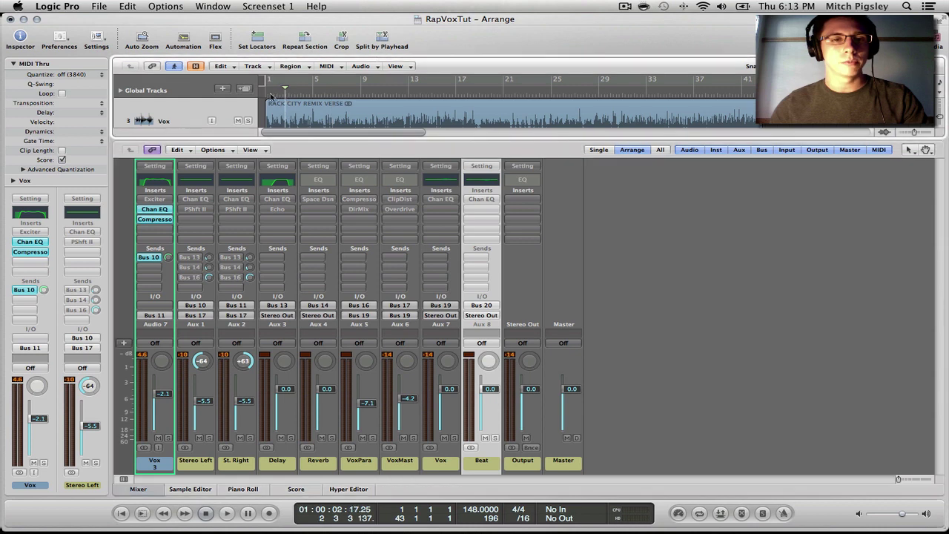
Step: Play the vocal from the beginning, comparing it with the Channel EQ and Compressor bypassed and enabled
{"action": "key", "text": "Return"}
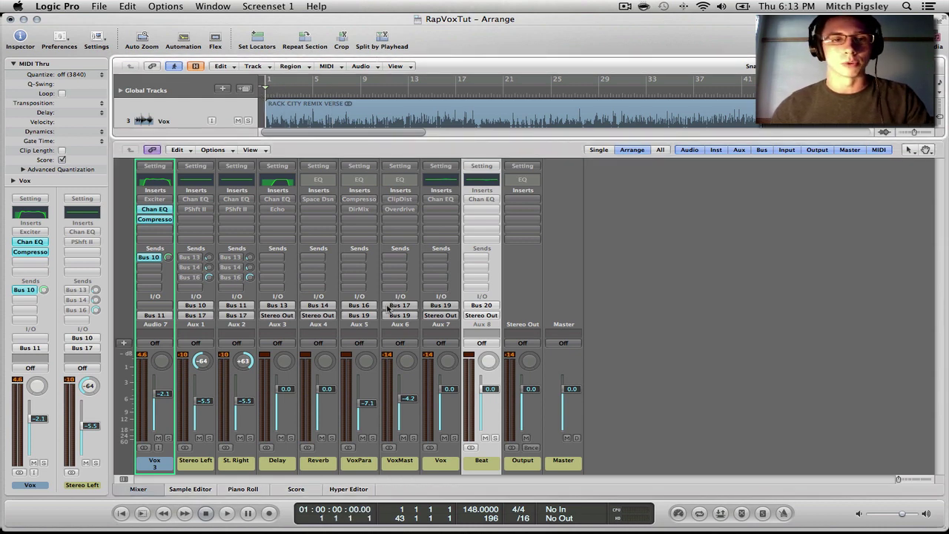
{"action": "left_click", "coordinate": [159, 211], "text": "alt"}
{"action": "left_click", "coordinate": [159, 222], "text": "alt"}
{"action": "key", "text": "space"}
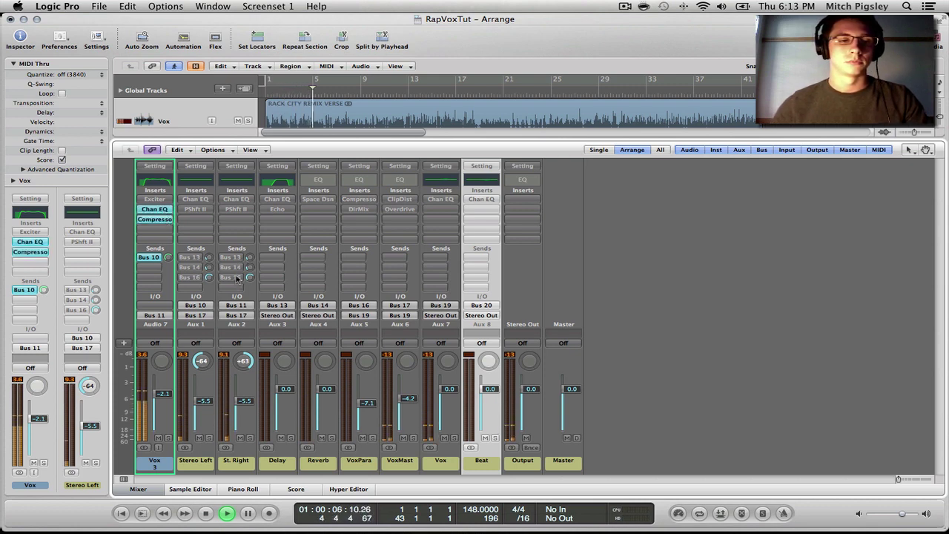
{"action": "key", "text": "space"}
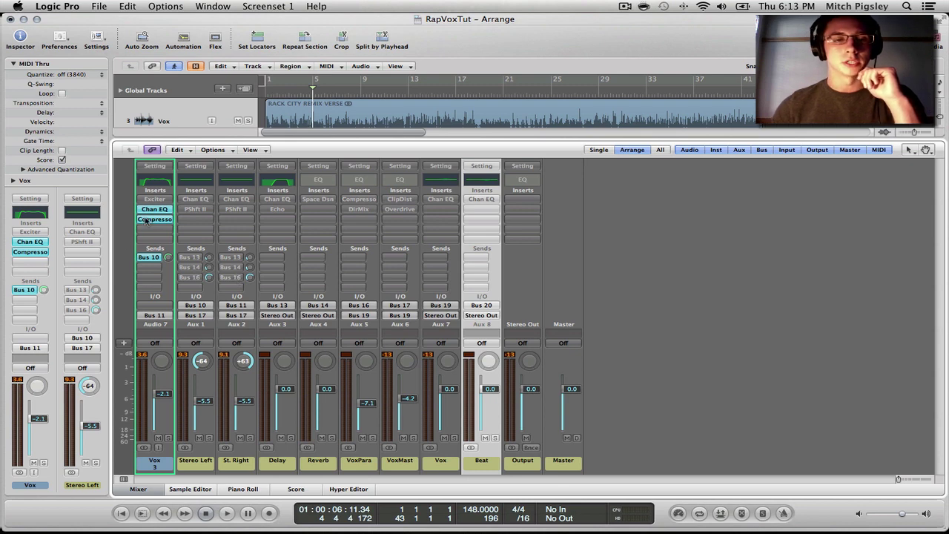
Step: Open the Exciter on the Vox 3 channel and turn off its bypass
{"action": "left_click", "coordinate": [159, 200]}
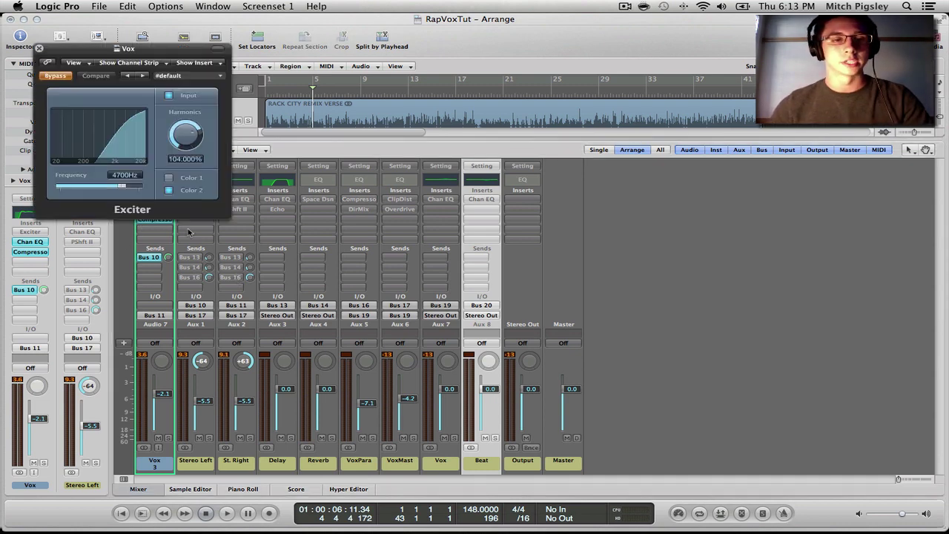
{"action": "left_click_drag", "start_coordinate": [116, 64], "coordinate": [438, 69]}
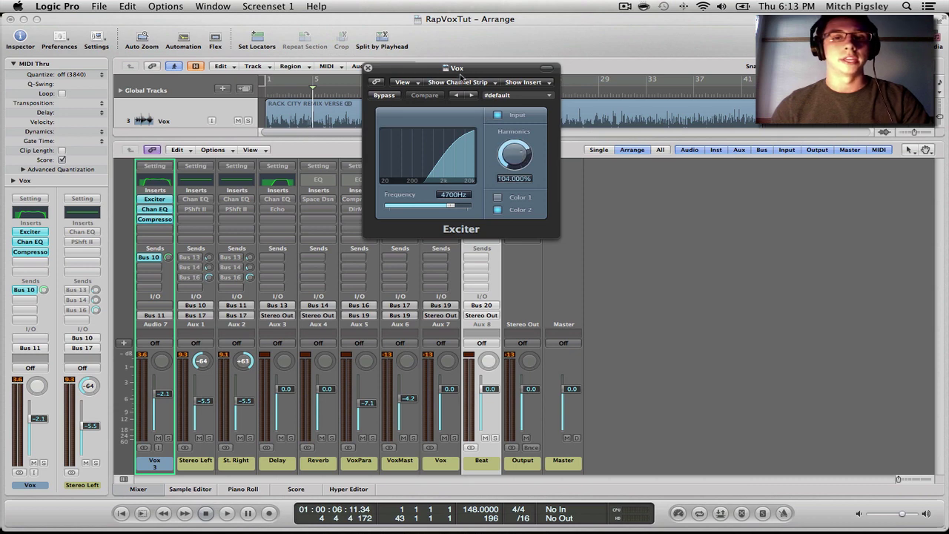
{"action": "left_click_drag", "start_coordinate": [461, 74], "coordinate": [472, 121]}
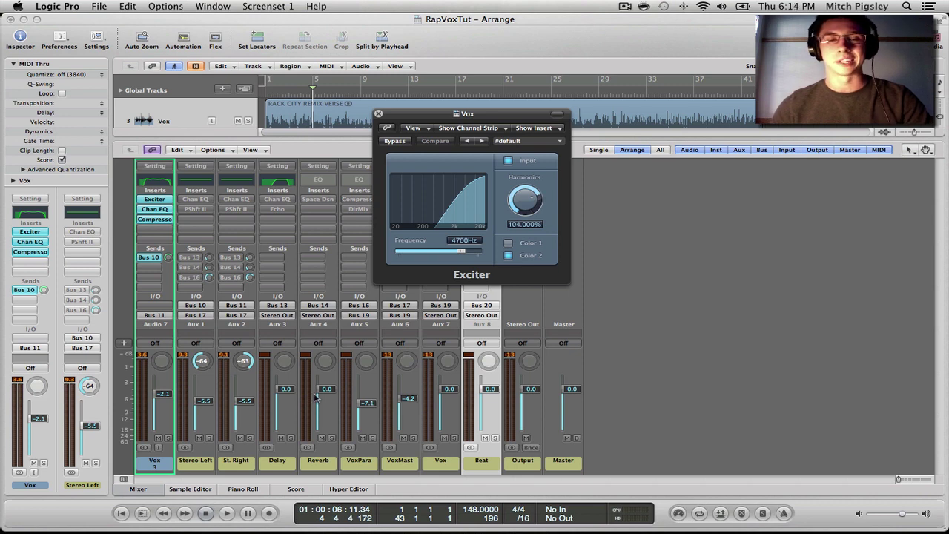
Step: Set the Exciter's frequency to 4400 Hz while playing back the vocal
{"action": "key", "text": "space"}
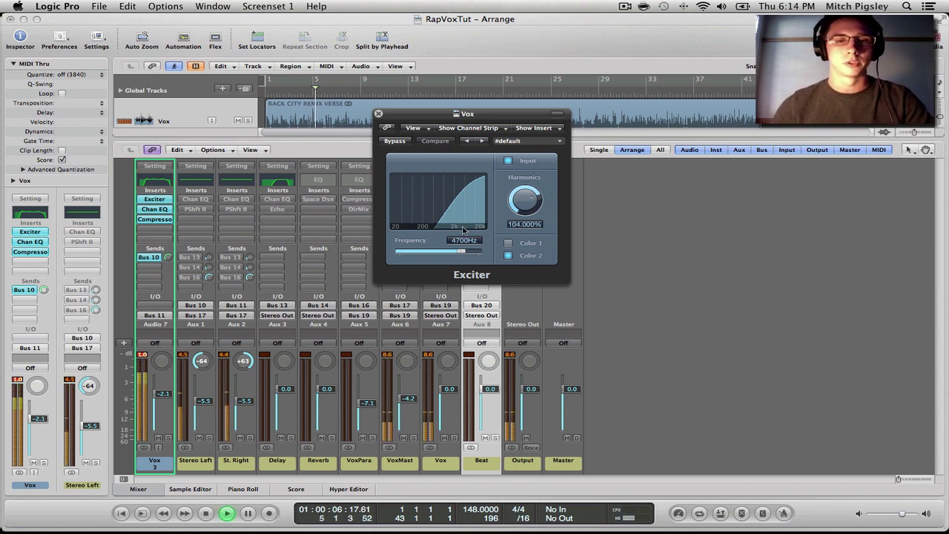
{"action": "mouse_move", "coordinate": [461, 252]}
{"action": "left_mouse_down"}
{"action": "mouse_move", "coordinate": [402, 253]}
{"action": "mouse_move", "coordinate": [477, 250]}
{"action": "mouse_move", "coordinate": [460, 250]}
{"action": "left_mouse_up"}
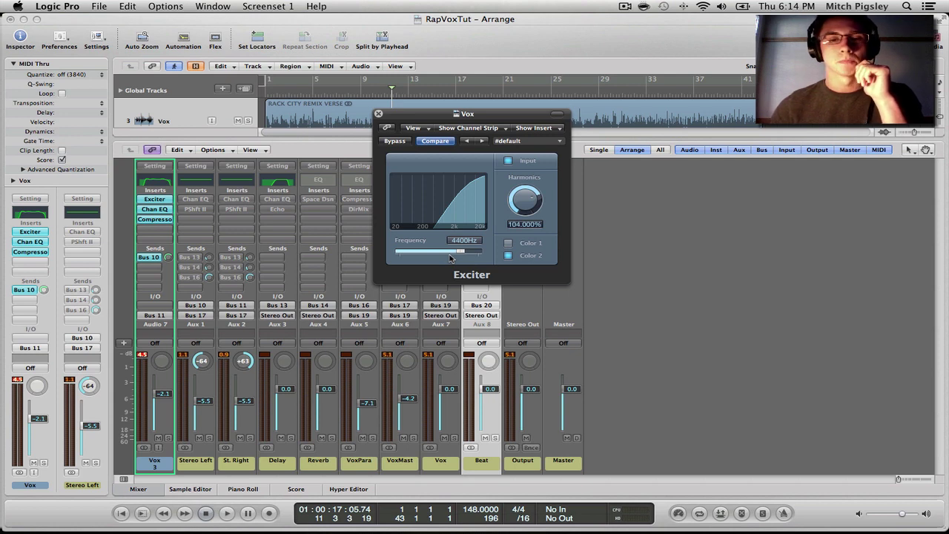
{"action": "left_click_drag", "start_coordinate": [522, 117], "coordinate": [666, 158]}
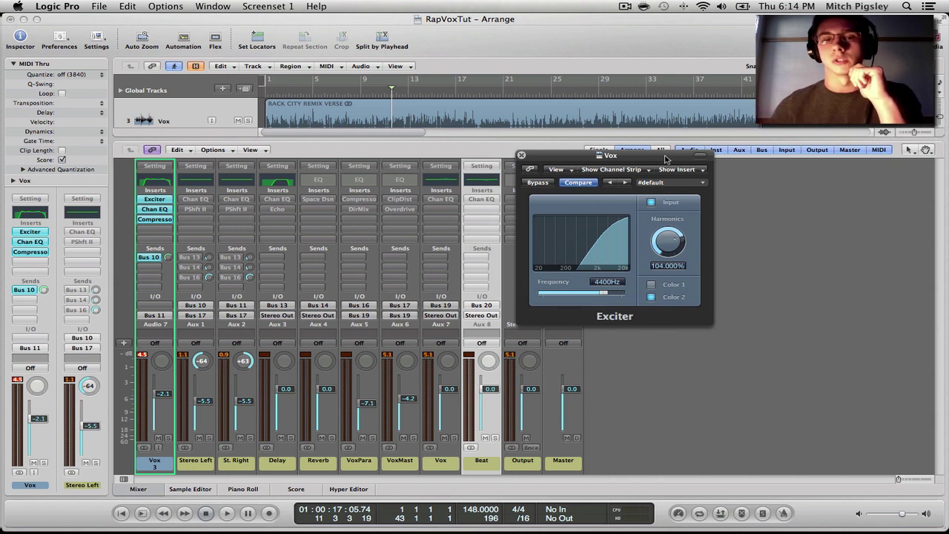
{"action": "left_click_drag", "start_coordinate": [634, 159], "coordinate": [636, 153]}
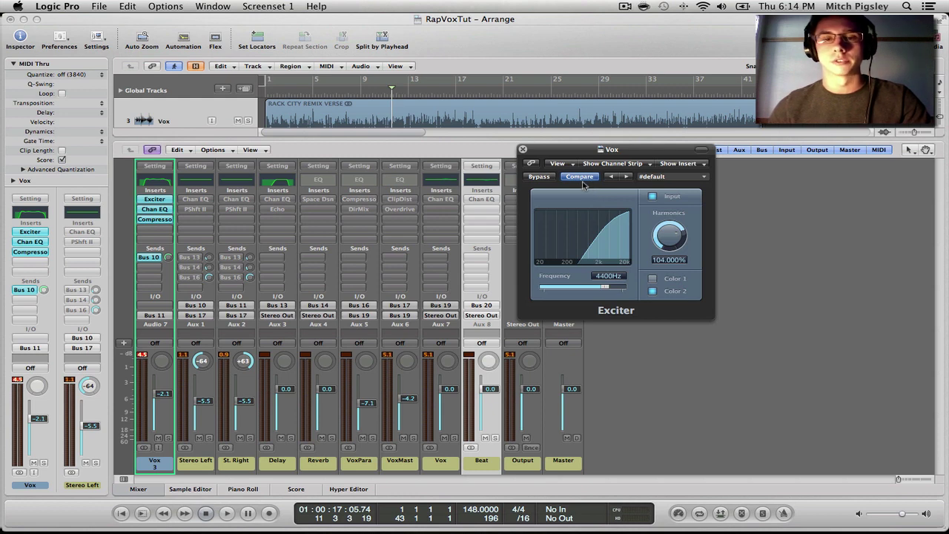
Step: Compare the vocal with the Exciter bypassed and active during playback, and close the Exciter window
{"action": "left_click", "coordinate": [540, 176]}
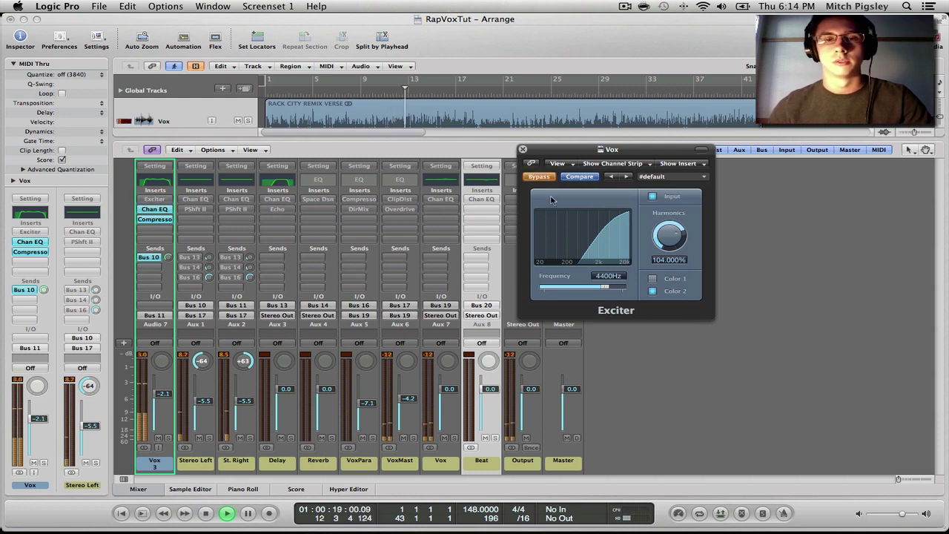
{"action": "left_click", "coordinate": [540, 177]}
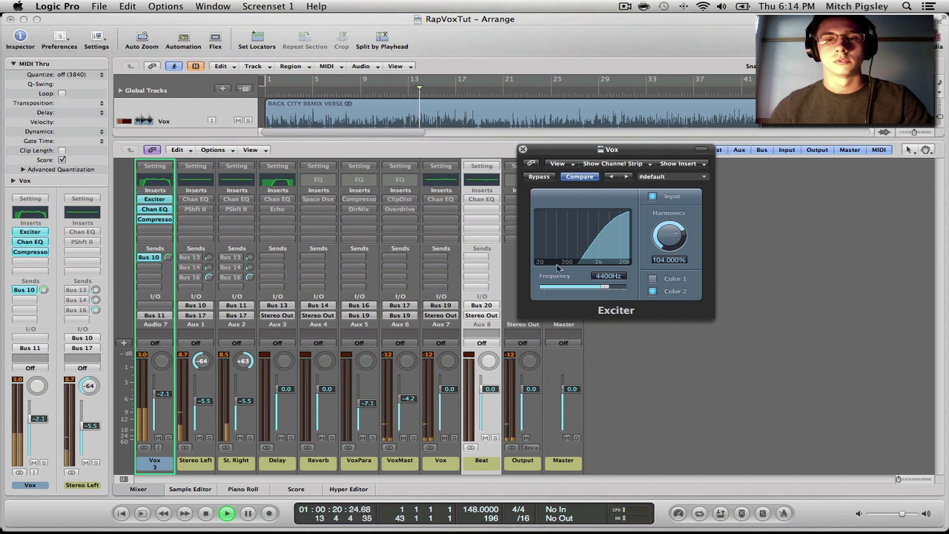
{"action": "key", "text": "space"}
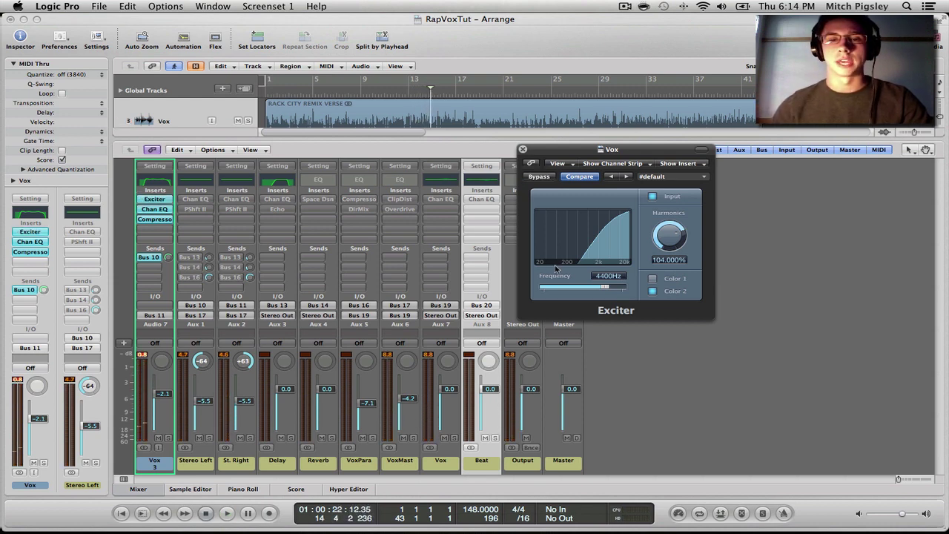
{"action": "left_click_drag", "start_coordinate": [544, 150], "coordinate": [476, 152]}
{"action": "left_click", "coordinate": [455, 152]}
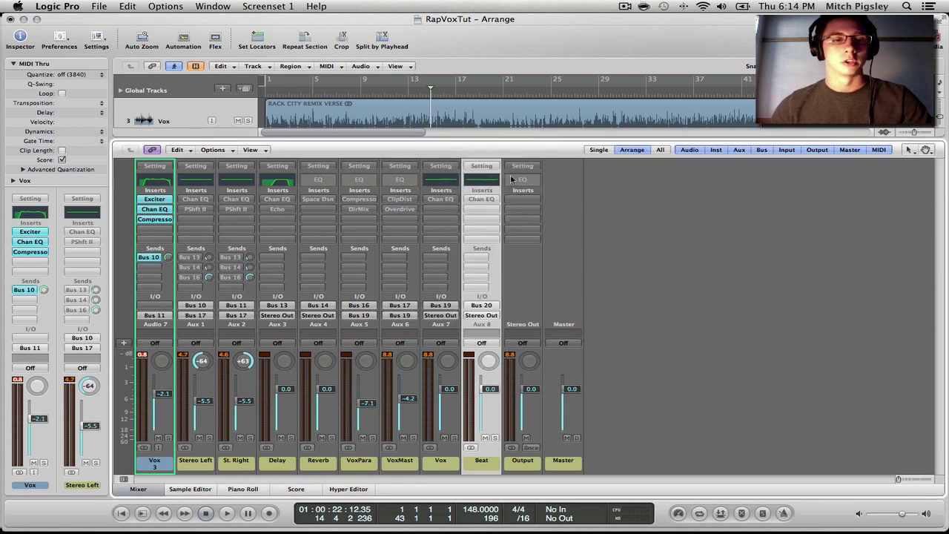
Step: Select the Vox 3, Stereo Left and St. Right channel strips in turn to examine how Bus 10 and Bus 11 route the vocal
{"action": "left_click", "coordinate": [165, 472]}
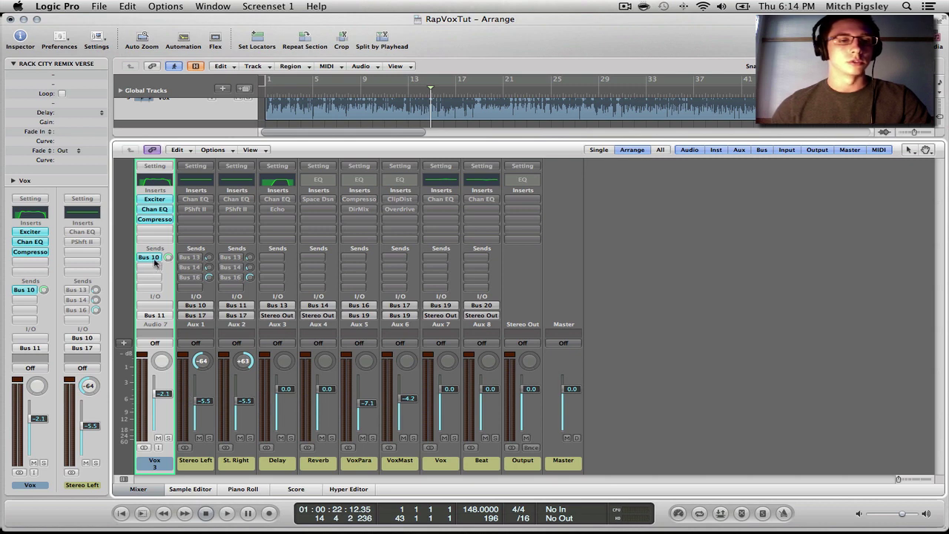
{"action": "mouse_move", "coordinate": [158, 259]}
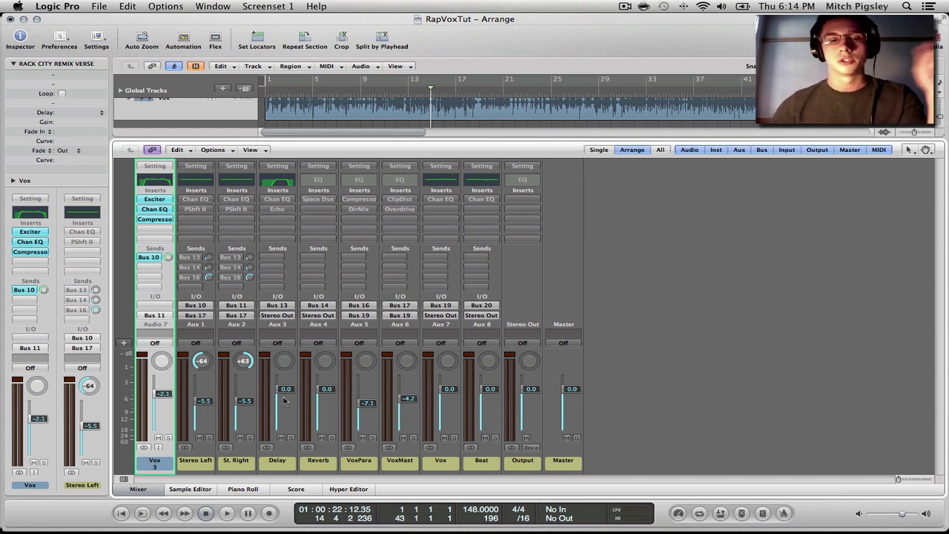
{"action": "left_click", "coordinate": [233, 463]}
{"action": "left_click", "coordinate": [201, 465]}
{"action": "left_click", "coordinate": [232, 463], "text": "shift"}
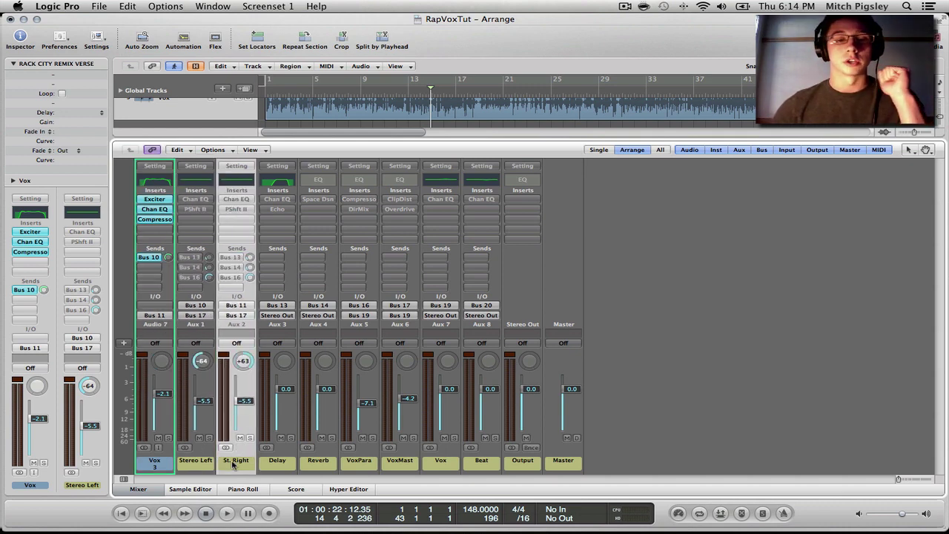
{"action": "left_click", "coordinate": [201, 465]}
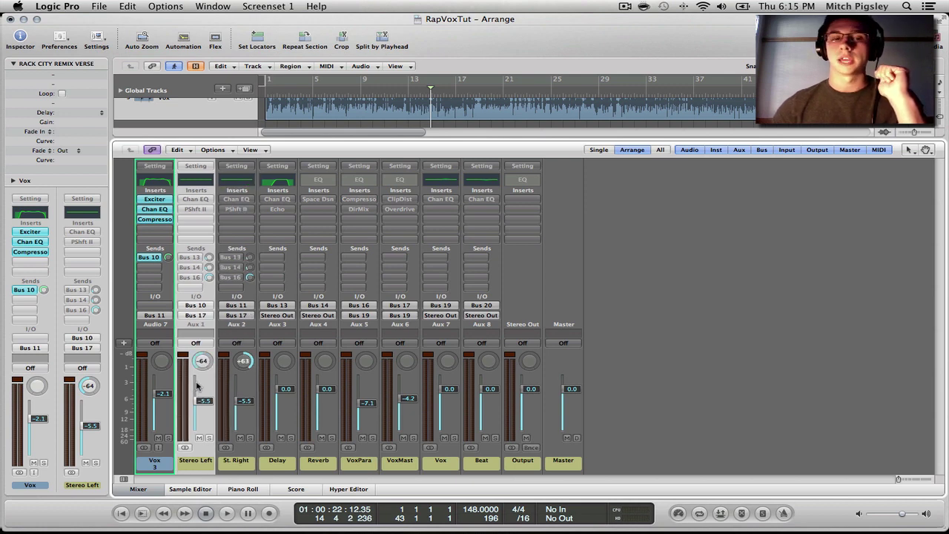
{"action": "left_click", "coordinate": [156, 464]}
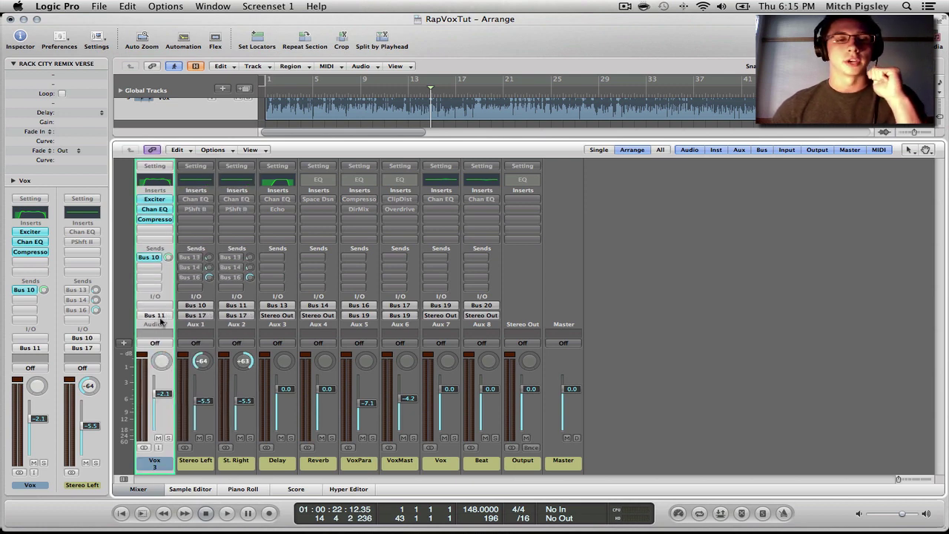
Step: Activate the Channel EQ on the Stereo Left and St. Right channels, and check Stereo Left's EQ curve before closing it
{"action": "left_click", "coordinate": [249, 463], "text": "shift"}
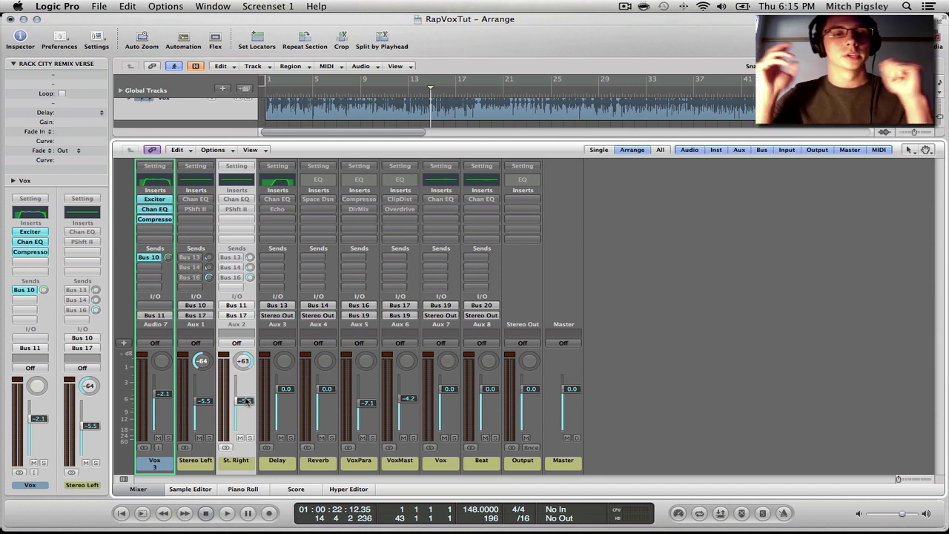
{"action": "left_click", "coordinate": [200, 199], "text": "alt"}
{"action": "left_click", "coordinate": [238, 198], "text": "alt"}
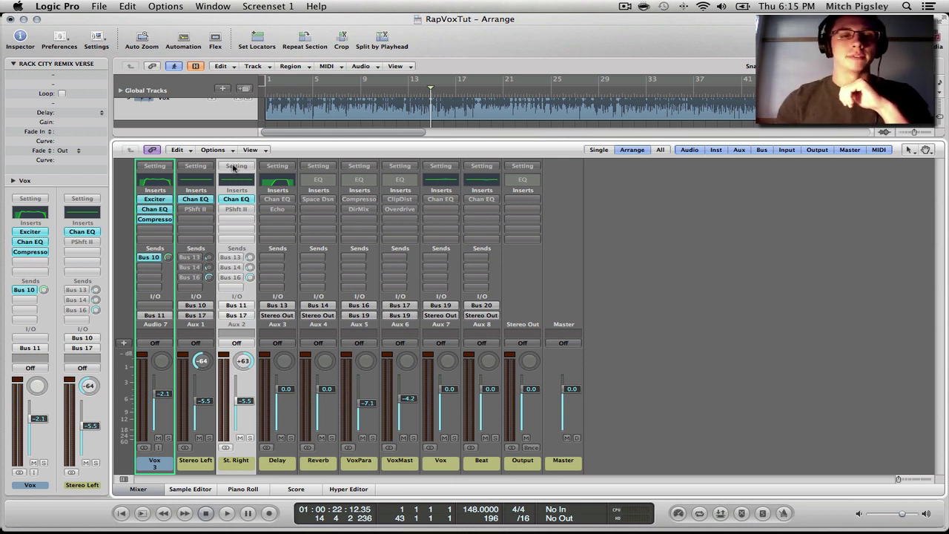
{"action": "double_click", "coordinate": [191, 182]}
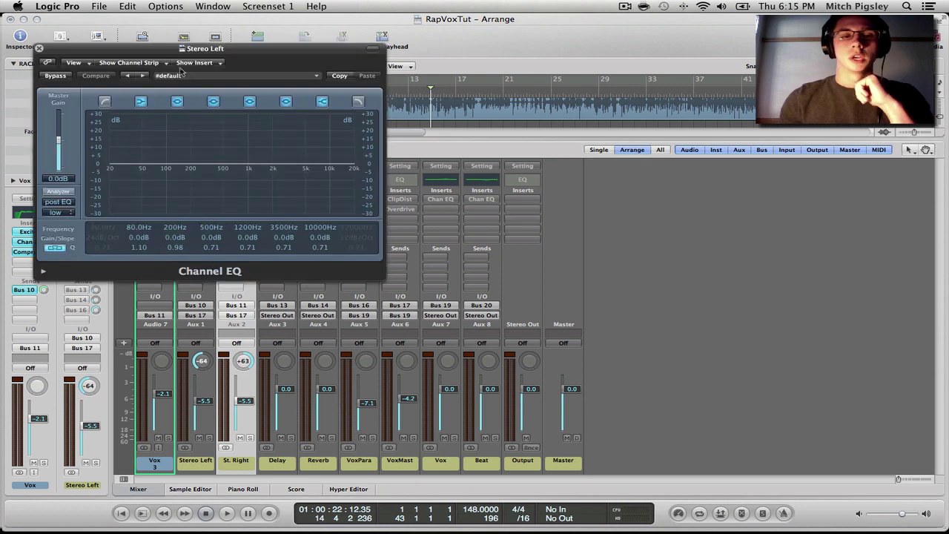
{"action": "left_click_drag", "start_coordinate": [192, 52], "coordinate": [218, 31]}
{"action": "left_click", "coordinate": [66, 28]}
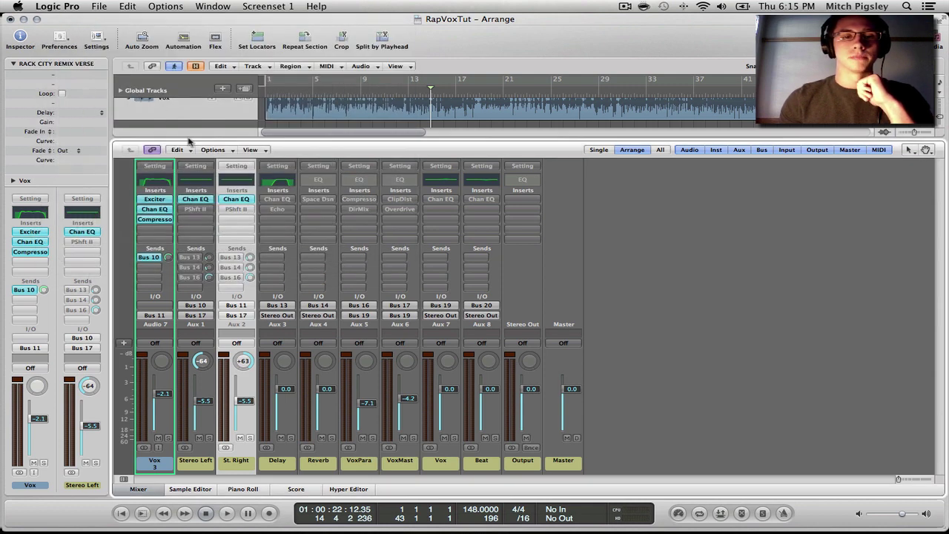
Step: Activate Pitch Shifter II on Stereo Left and St. Right, examine both plug-ins' Cents and Mix settings side by side, and close them
{"action": "left_click", "coordinate": [195, 209], "text": "alt"}
{"action": "left_click", "coordinate": [236, 209], "text": "alt"}
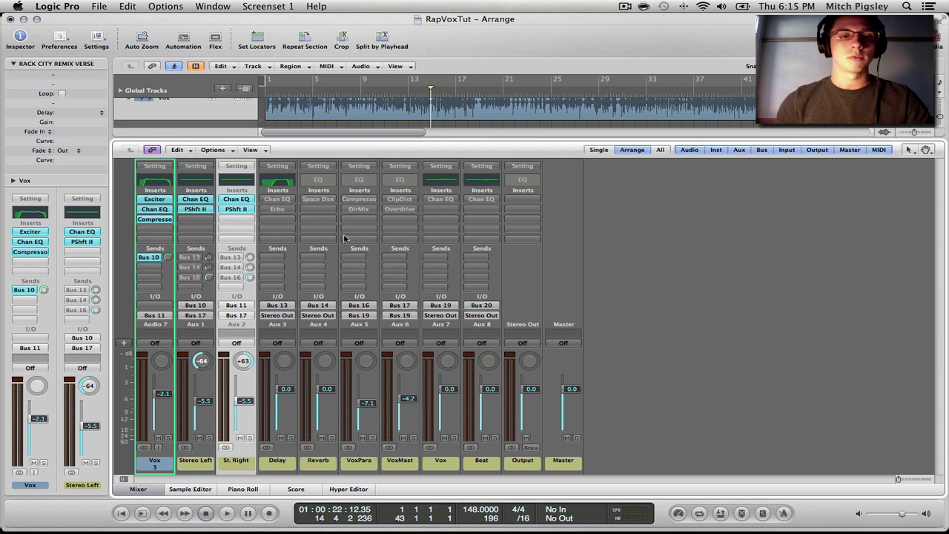
{"action": "left_click", "coordinate": [204, 212]}
{"action": "left_click", "coordinate": [238, 211]}
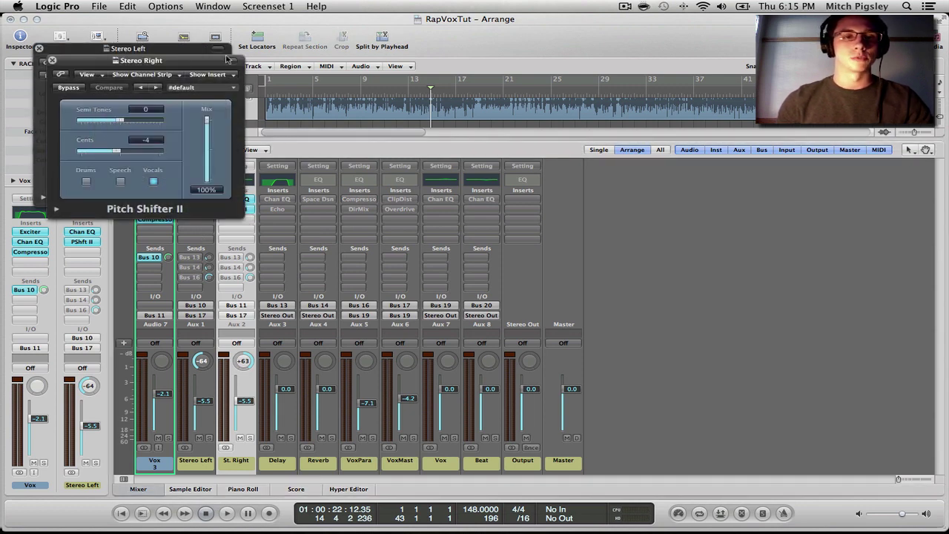
{"action": "left_click_drag", "start_coordinate": [165, 65], "coordinate": [345, 54]}
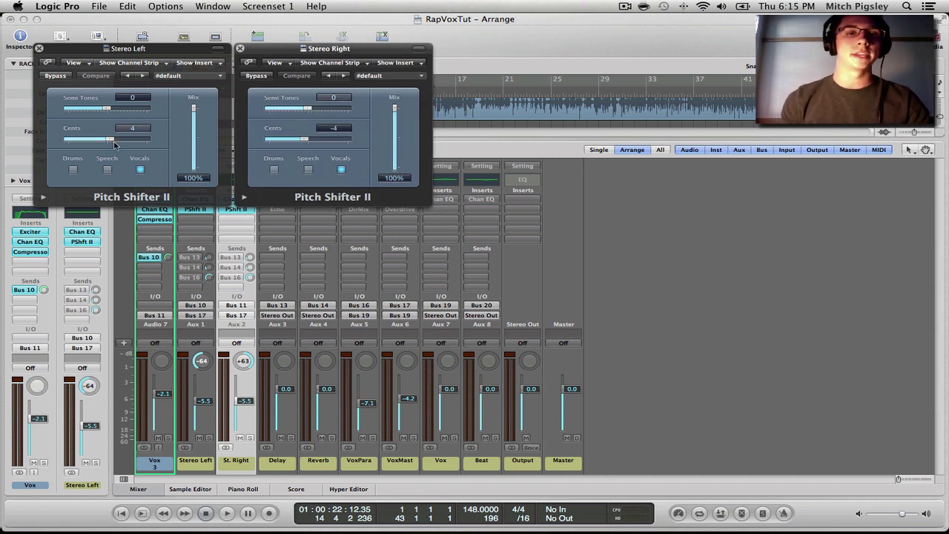
{"action": "left_click_drag", "start_coordinate": [306, 51], "coordinate": [461, 39]}
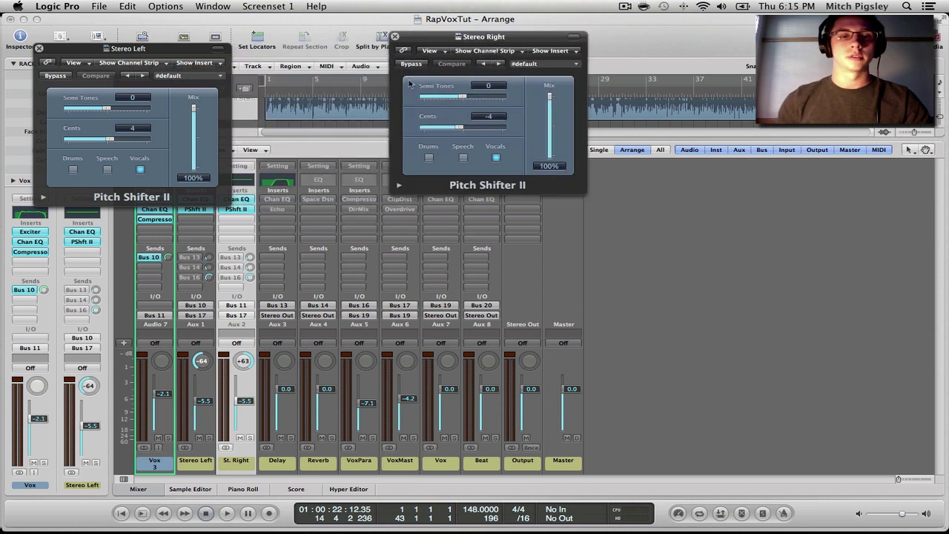
{"action": "left_click_drag", "start_coordinate": [163, 52], "coordinate": [147, 25]}
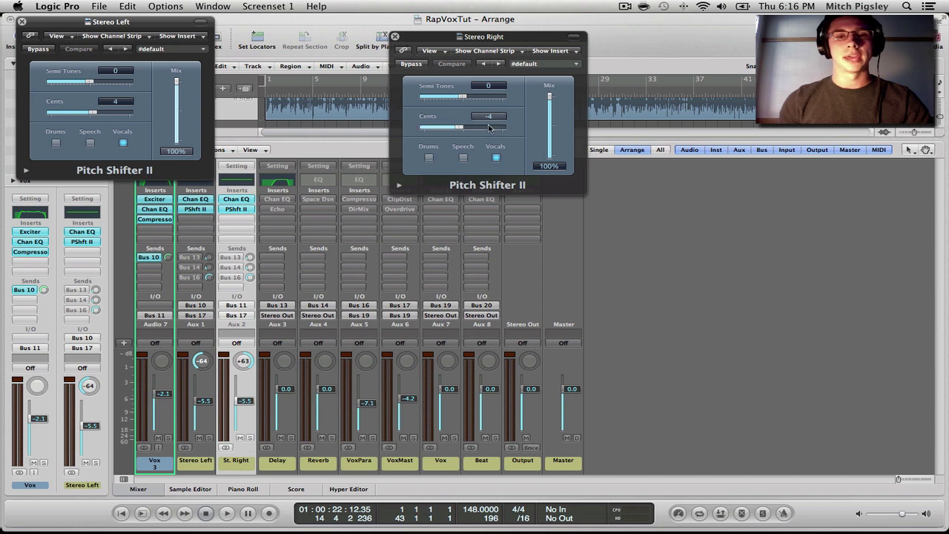
{"action": "left_click_drag", "start_coordinate": [482, 36], "coordinate": [411, 19]}
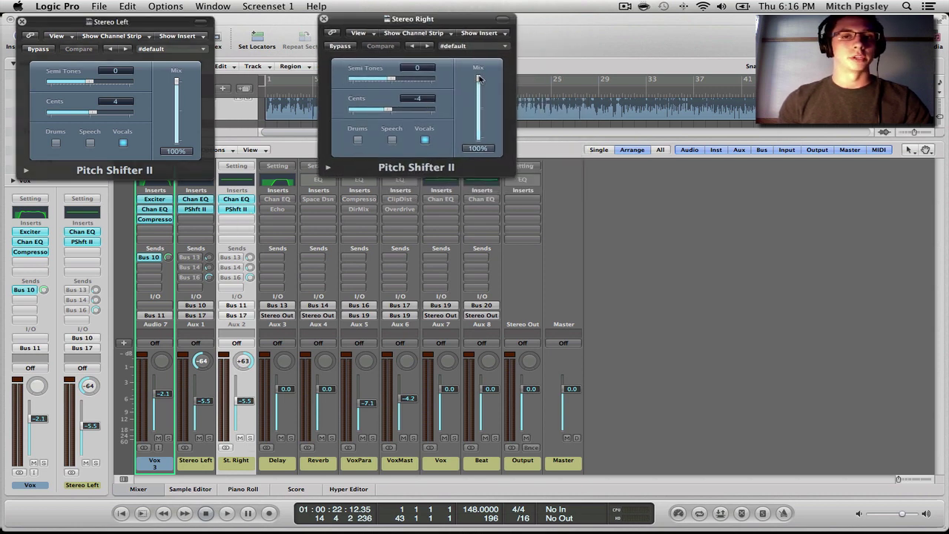
{"action": "left_click_drag", "start_coordinate": [42, 26], "coordinate": [86, 30]}
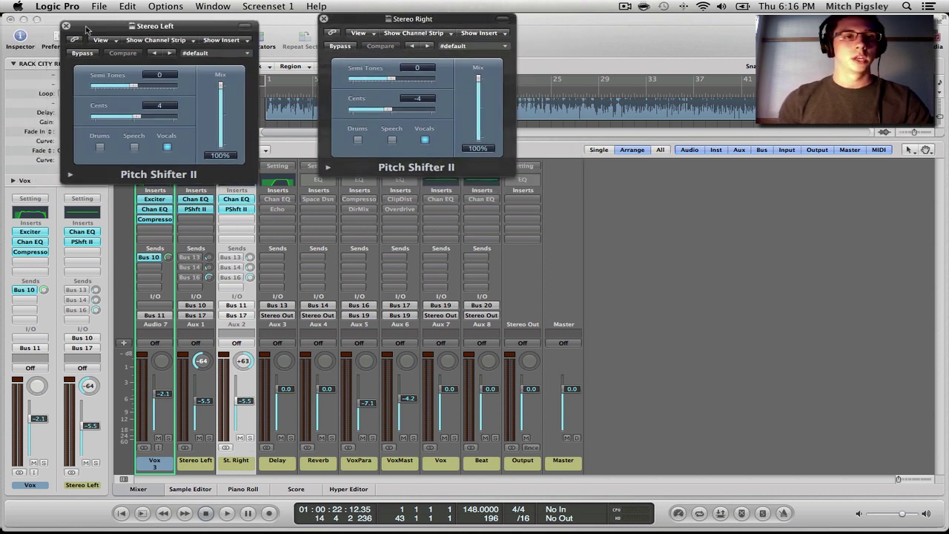
{"action": "left_click", "coordinate": [65, 25]}
{"action": "left_click", "coordinate": [324, 19]}
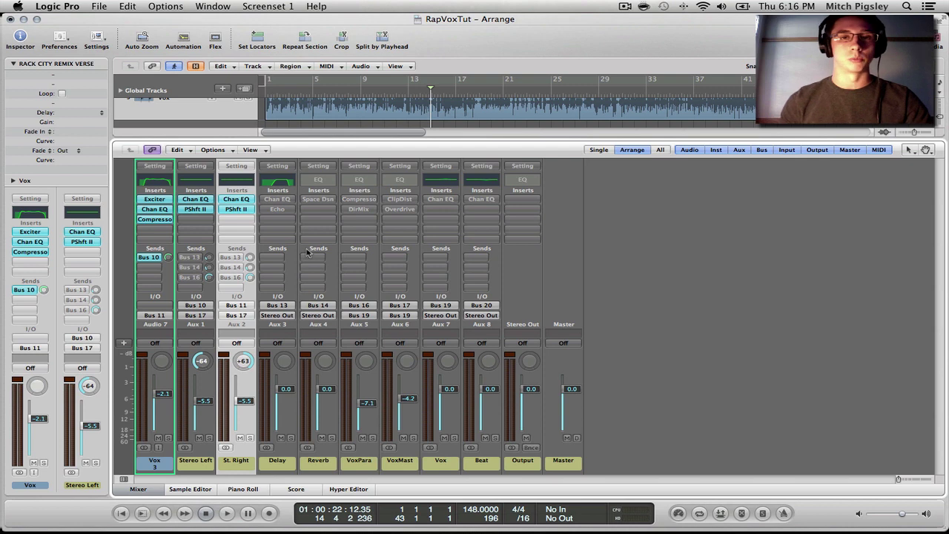
Step: Compare the vocal with Pitch Shifter II bypassed and active on Stereo Left and St. Right during playback
{"action": "left_click", "coordinate": [196, 211]}
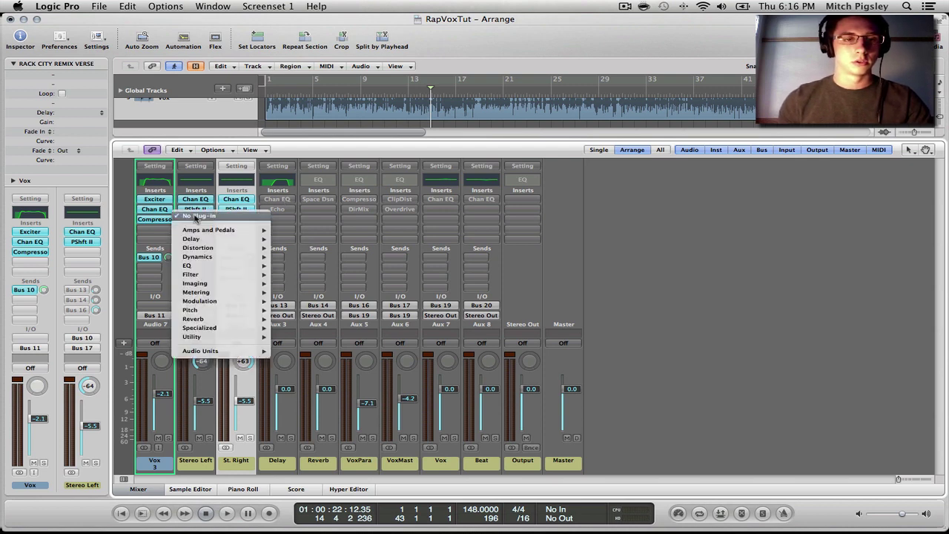
{"action": "left_click", "coordinate": [195, 209], "text": "alt"}
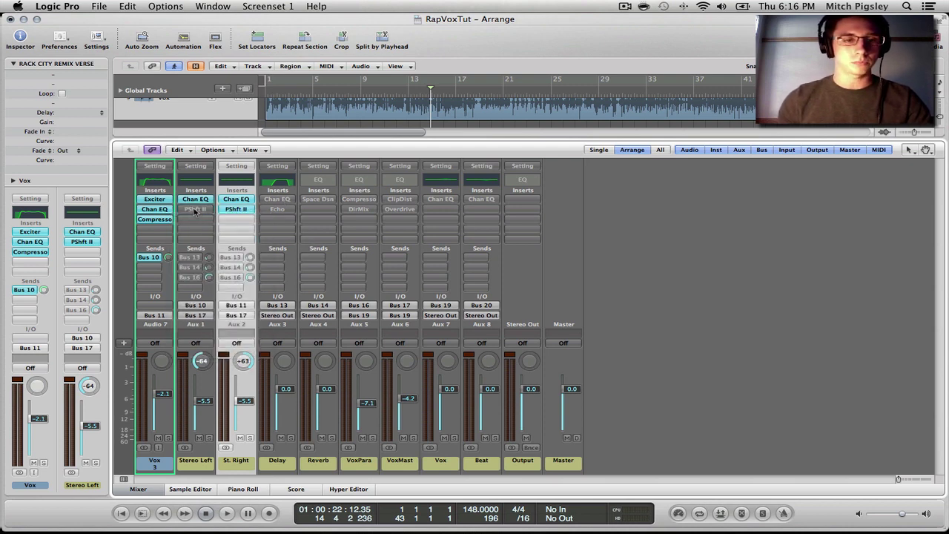
{"action": "left_click", "coordinate": [236, 209], "text": "alt"}
{"action": "key", "text": "space"}
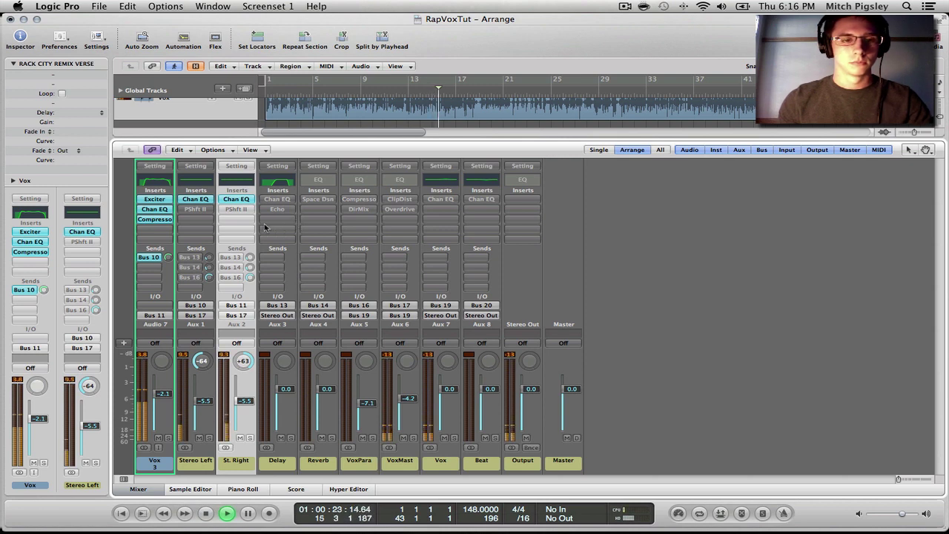
{"action": "left_click", "coordinate": [196, 209], "text": "alt"}
{"action": "left_click", "coordinate": [237, 209], "text": "alt"}
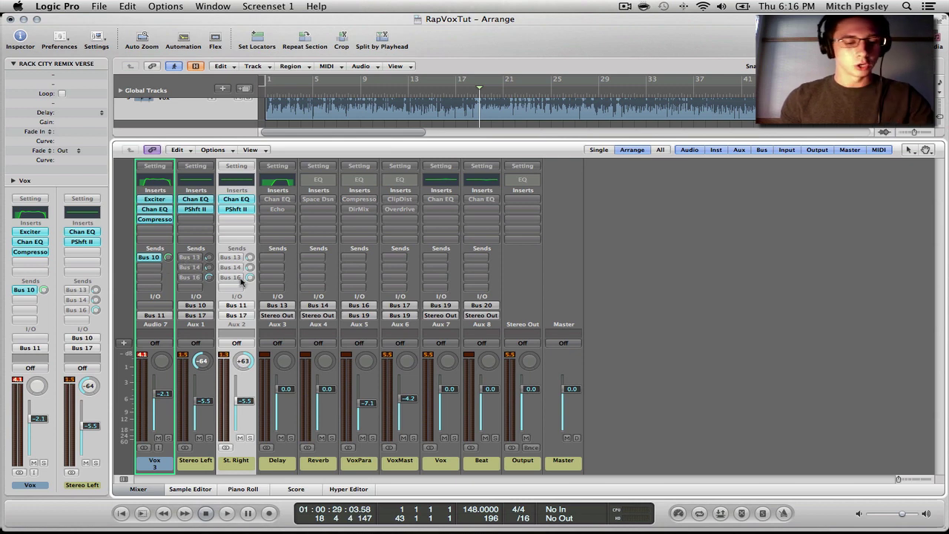
Step: Activate the Bus 13 sends on Stereo Left and St. Right, and the Channel EQ and Echo inserts on the Delay channel
{"action": "left_click", "coordinate": [190, 258]}
{"action": "left_click", "coordinate": [232, 259]}
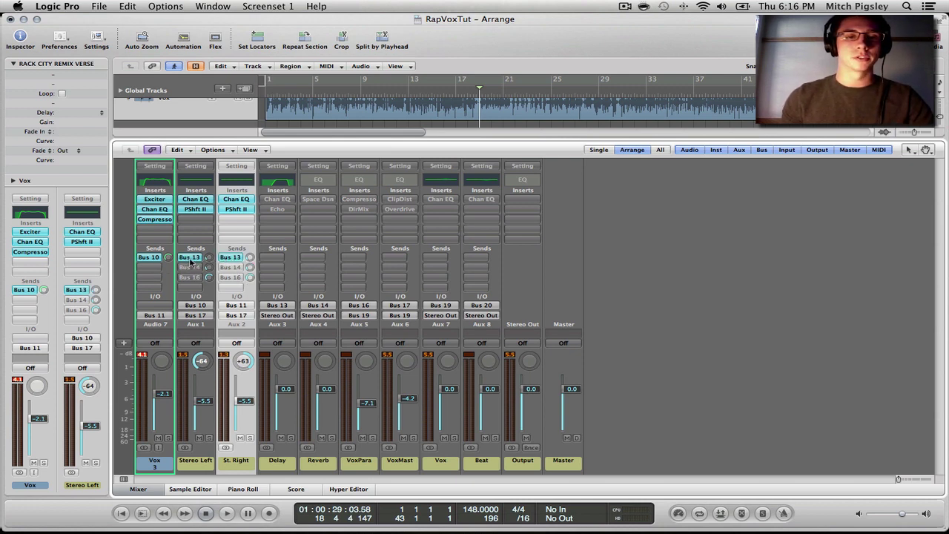
{"action": "left_click", "coordinate": [278, 463]}
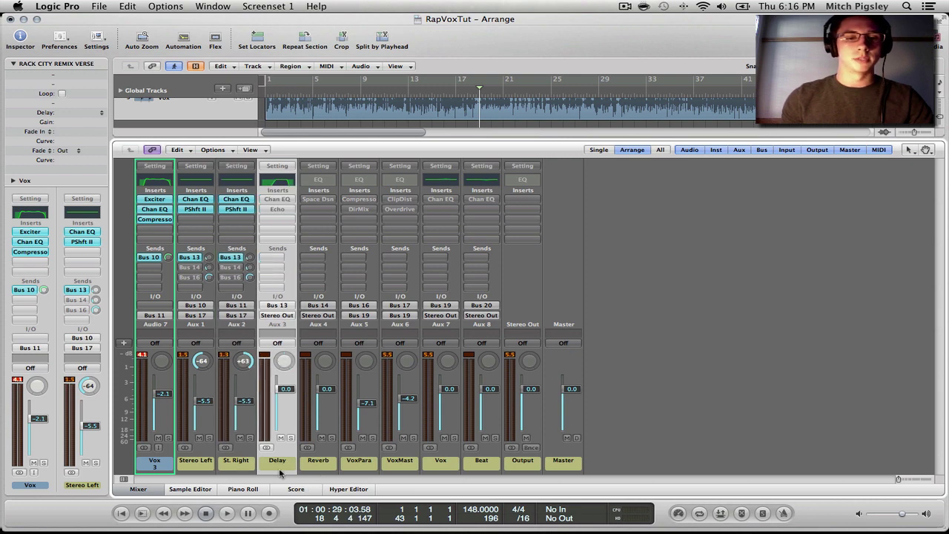
{"action": "left_click", "coordinate": [285, 202]}
{"action": "left_click", "coordinate": [285, 210]}
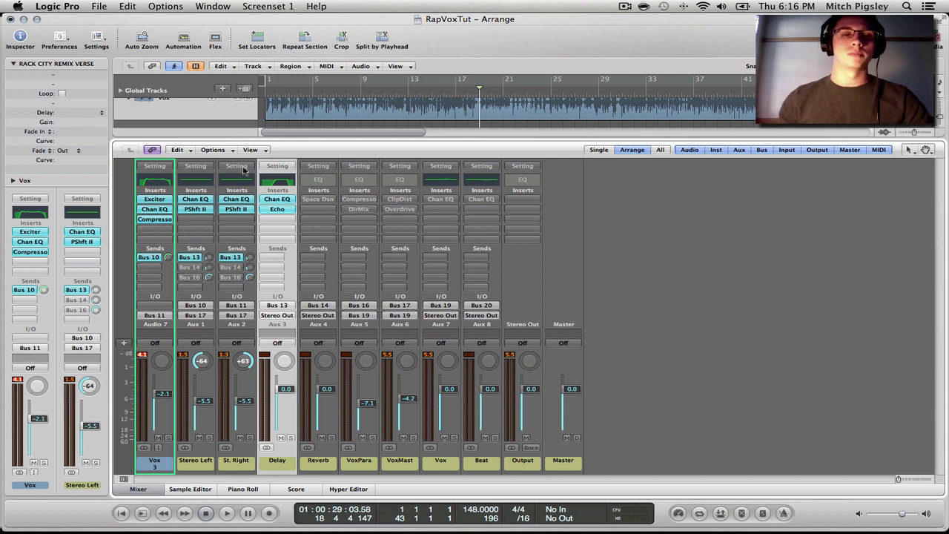
Step: Examine the low-cut and high-cut filters in the Delay channel's Channel EQ, and close its window
{"action": "left_click", "coordinate": [281, 185]}
{"action": "left_click_drag", "start_coordinate": [283, 50], "coordinate": [382, 47]}
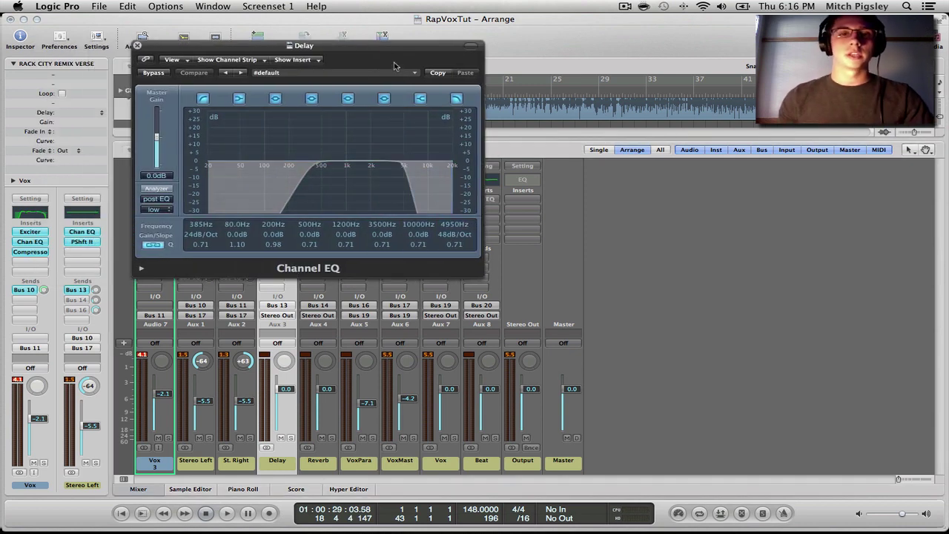
{"action": "left_click_drag", "start_coordinate": [414, 48], "coordinate": [533, 33]}
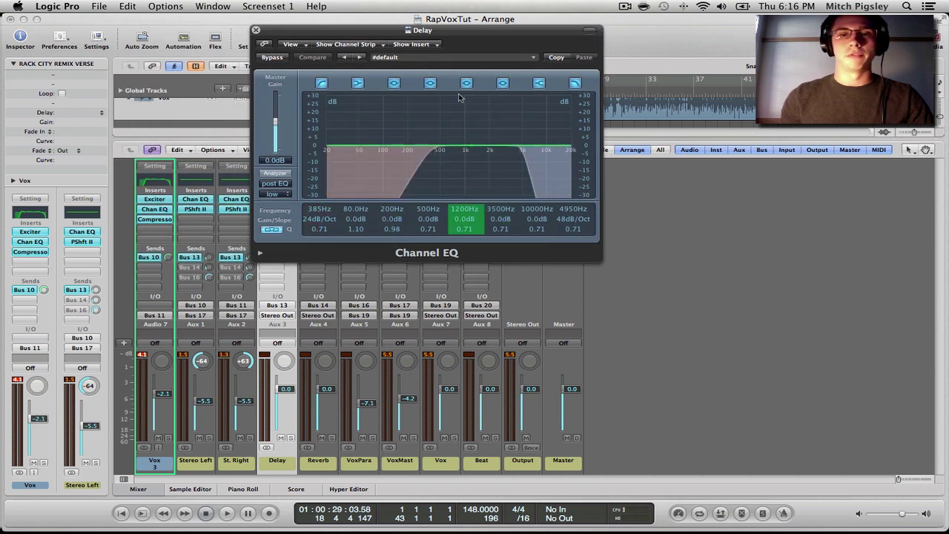
{"action": "left_click_drag", "start_coordinate": [283, 32], "coordinate": [359, 33]}
{"action": "left_click", "coordinate": [333, 30]}
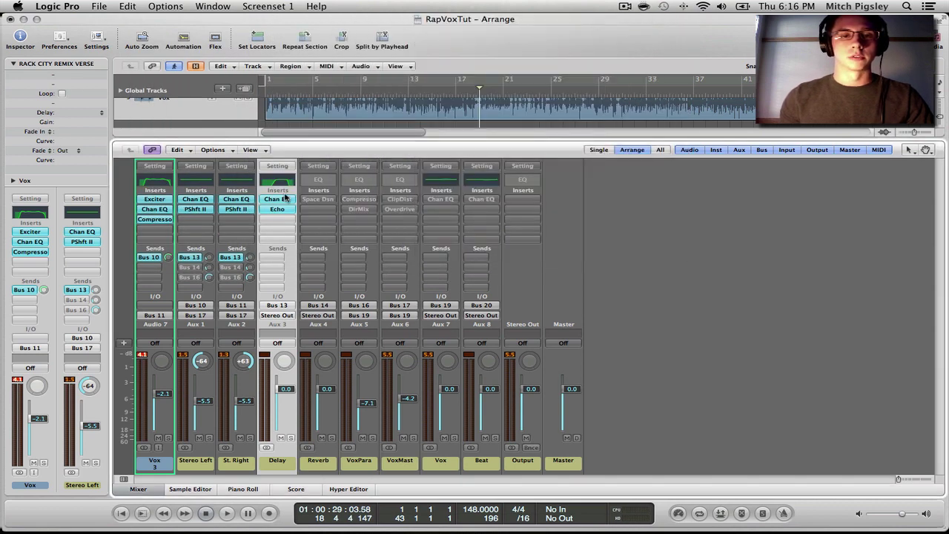
Step: Examine the Time, Repeat, Dry and Wet settings of the Echo on the Delay channel, and close its window
{"action": "left_click", "coordinate": [283, 213]}
{"action": "left_click_drag", "start_coordinate": [156, 50], "coordinate": [397, 56]}
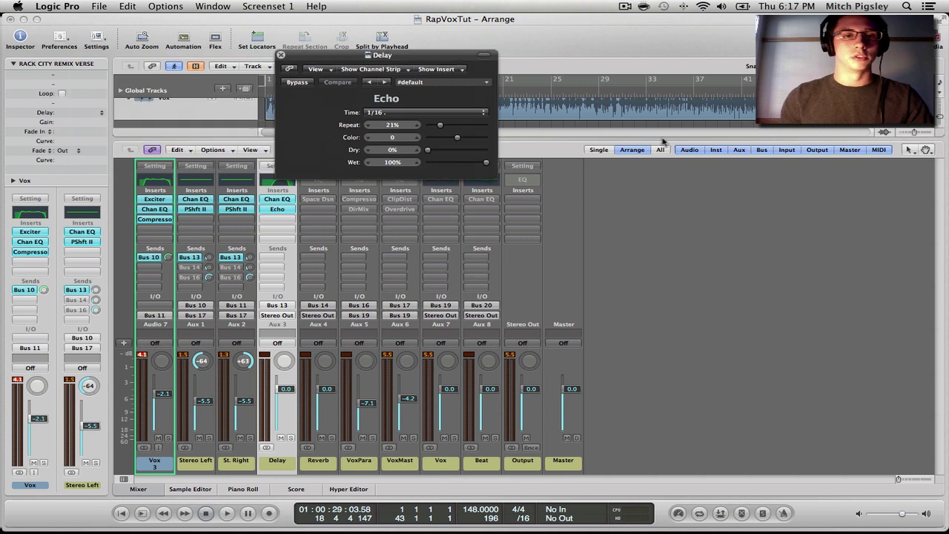
{"action": "left_click", "coordinate": [409, 113]}
{"action": "left_click", "coordinate": [379, 115]}
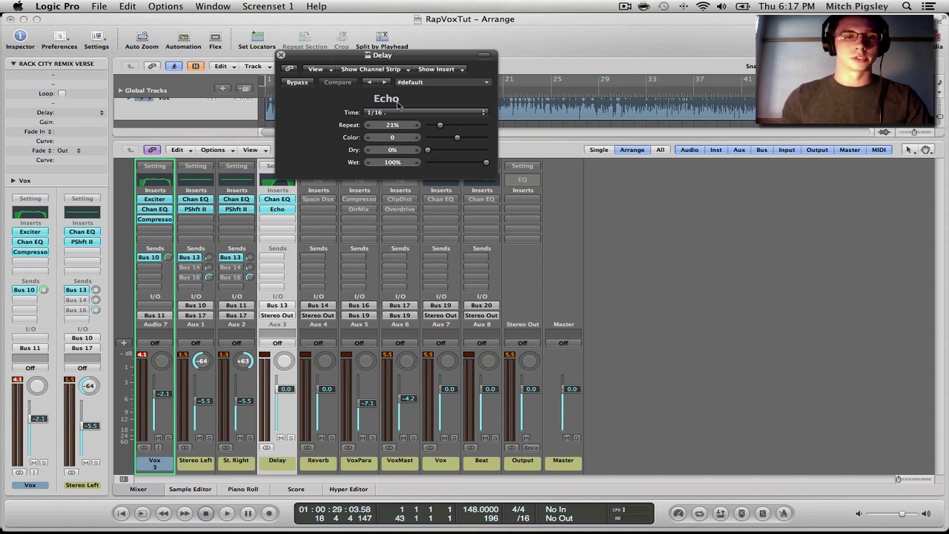
{"action": "left_click_drag", "start_coordinate": [381, 58], "coordinate": [421, 95]}
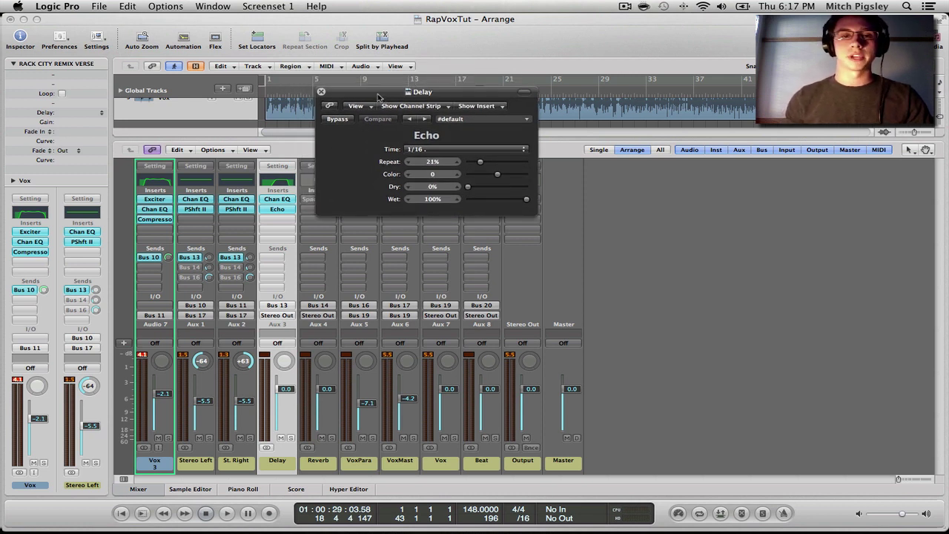
{"action": "left_click_drag", "start_coordinate": [378, 96], "coordinate": [335, 93]}
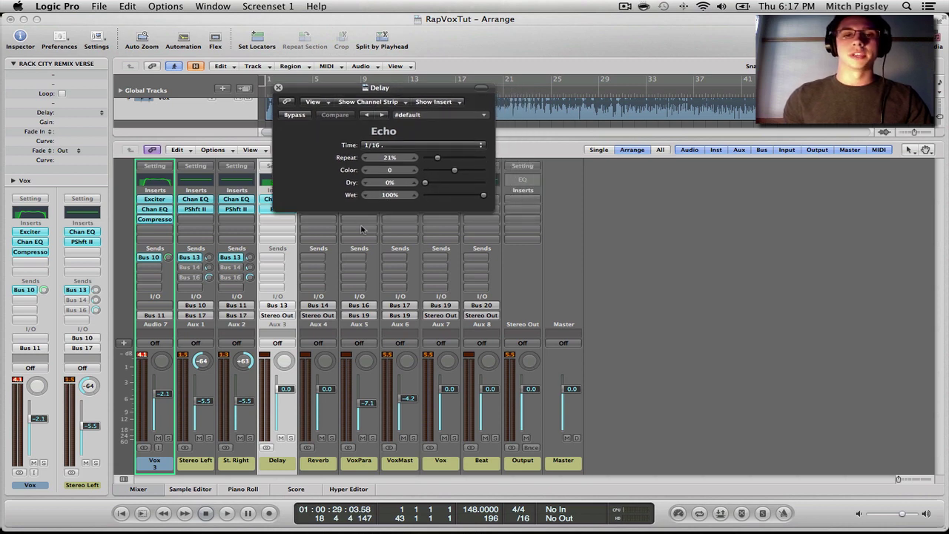
{"action": "left_click_drag", "start_coordinate": [373, 89], "coordinate": [416, 91]}
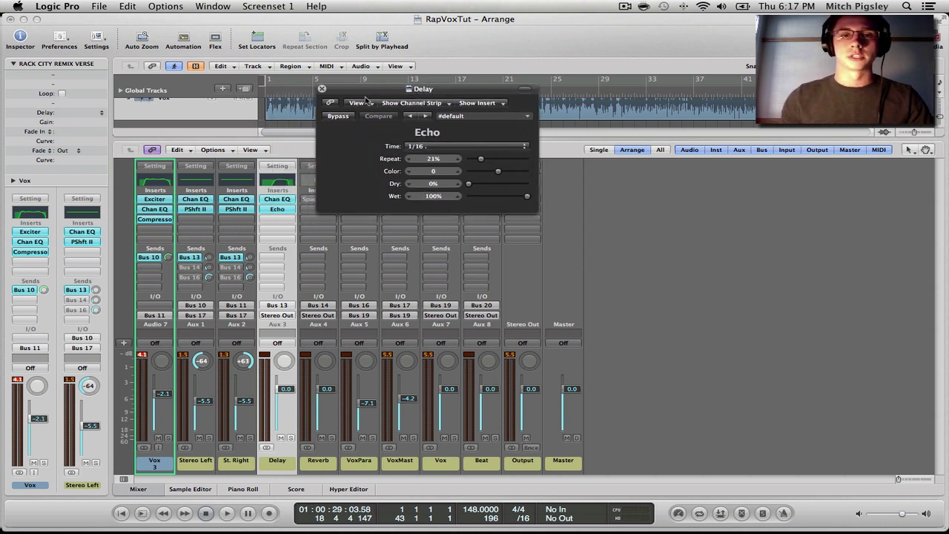
{"action": "left_click", "coordinate": [322, 88]}
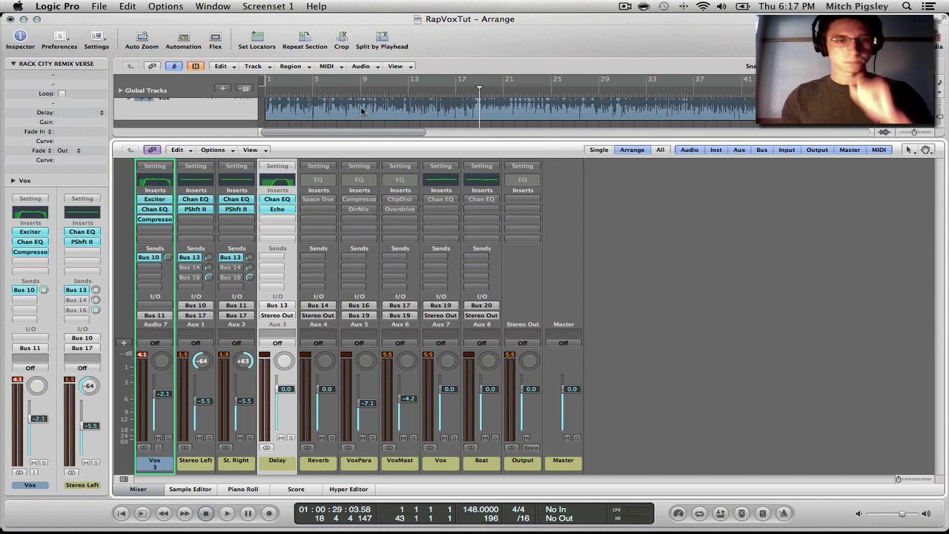
Step: Play the vocal from the beginning, comparing it with the Bus 13 sends on Stereo Left and St. Right off and on
{"action": "left_click", "coordinate": [307, 105]}
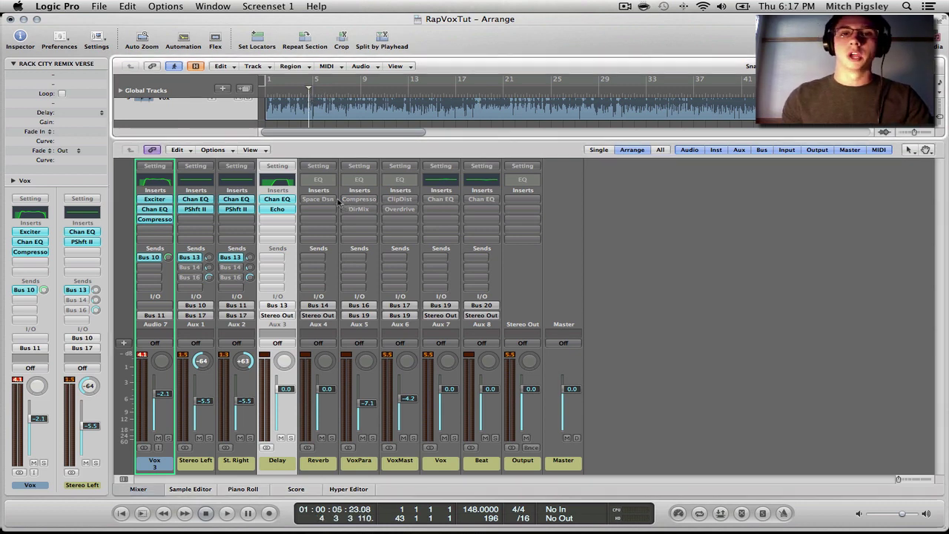
{"action": "left_click", "coordinate": [120, 513]}
{"action": "key", "text": "space"}
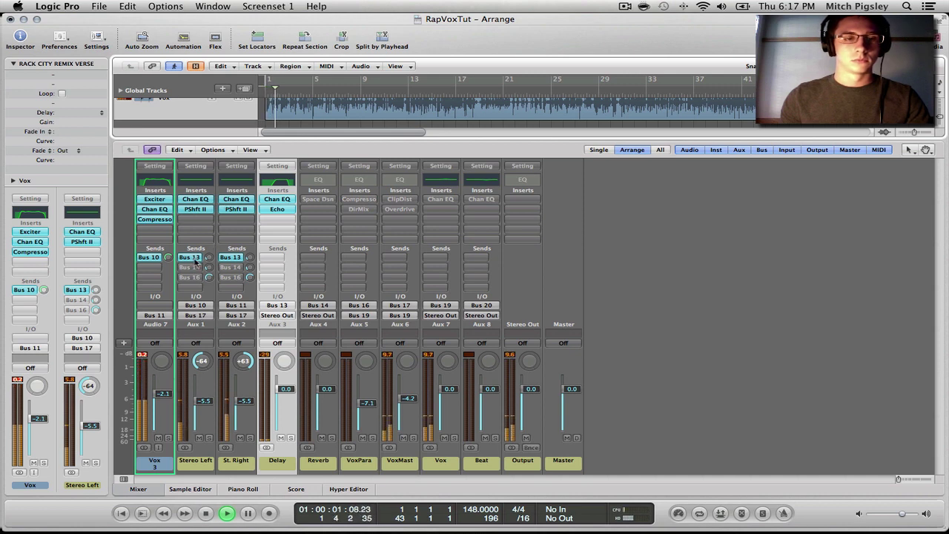
{"action": "left_click", "coordinate": [189, 256], "text": "super"}
{"action": "left_click", "coordinate": [230, 257], "text": "super"}
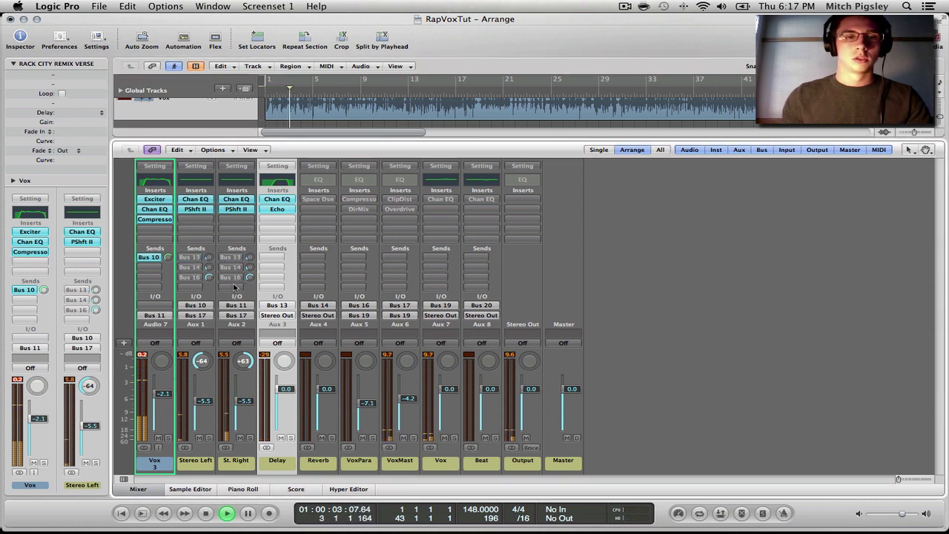
{"action": "left_click", "coordinate": [230, 256], "text": "super"}
{"action": "left_click", "coordinate": [189, 258], "text": "super"}
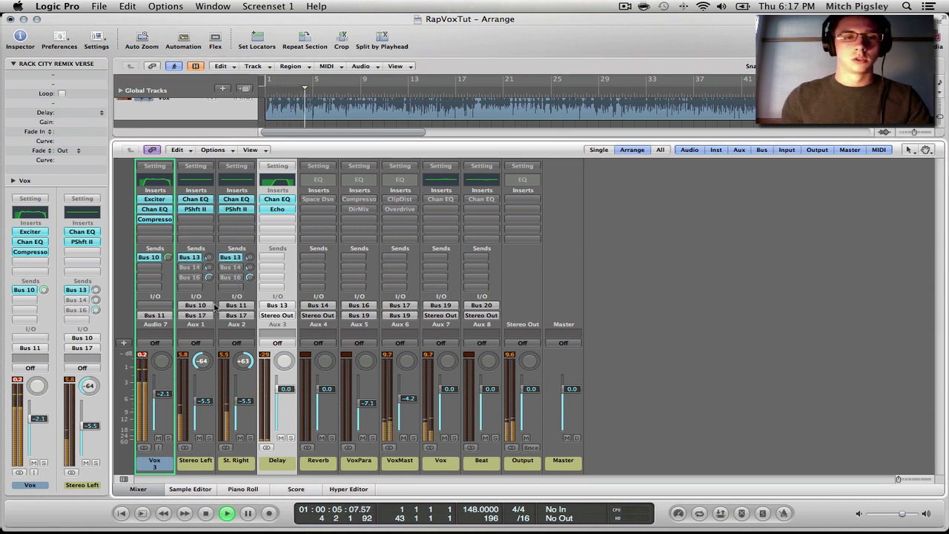
{"action": "key", "text": "space"}
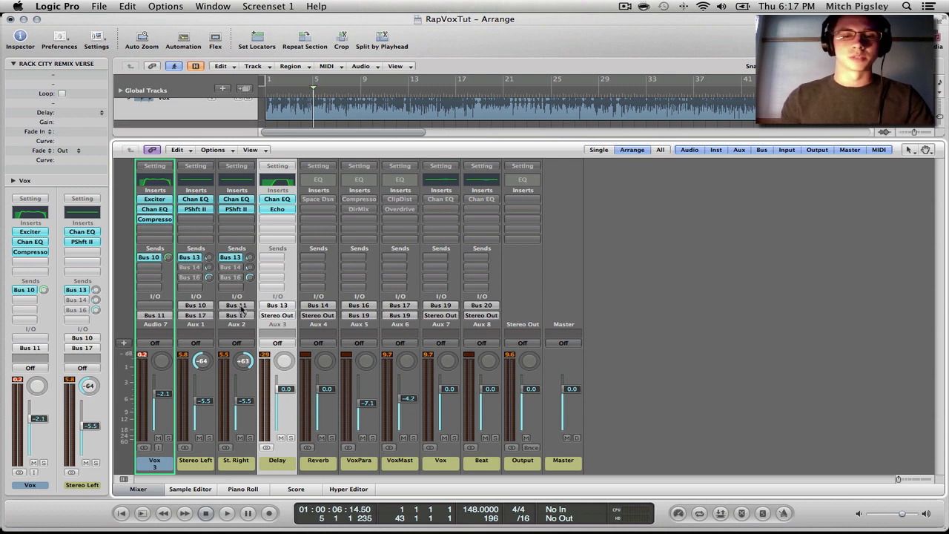
Step: Activate the Bus 14 sends to the Reverb channel on Stereo Left and St. Right
{"action": "left_click", "coordinate": [199, 269], "text": "alt"}
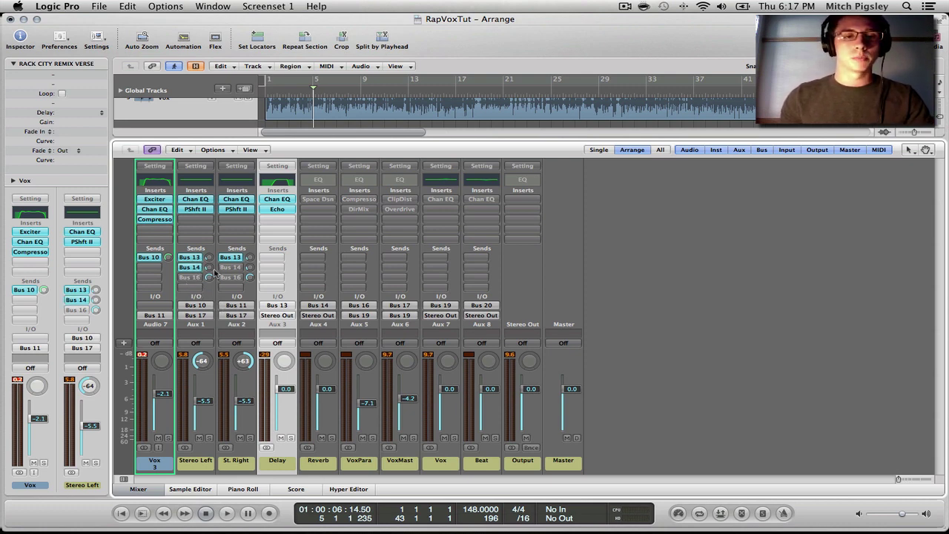
{"action": "left_click", "coordinate": [231, 267], "text": "alt"}
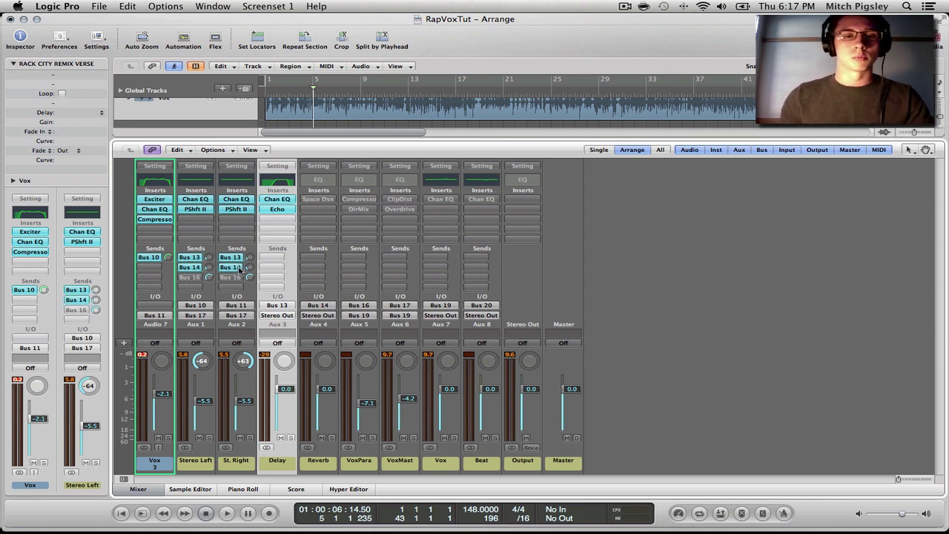
Step: Activate Space Designer on the Reverb channel, and look up its 1.3s Nice Small Plate preset among the small-space plate reverbs
{"action": "left_click", "coordinate": [323, 200], "text": "alt"}
{"action": "left_click", "coordinate": [324, 201]}
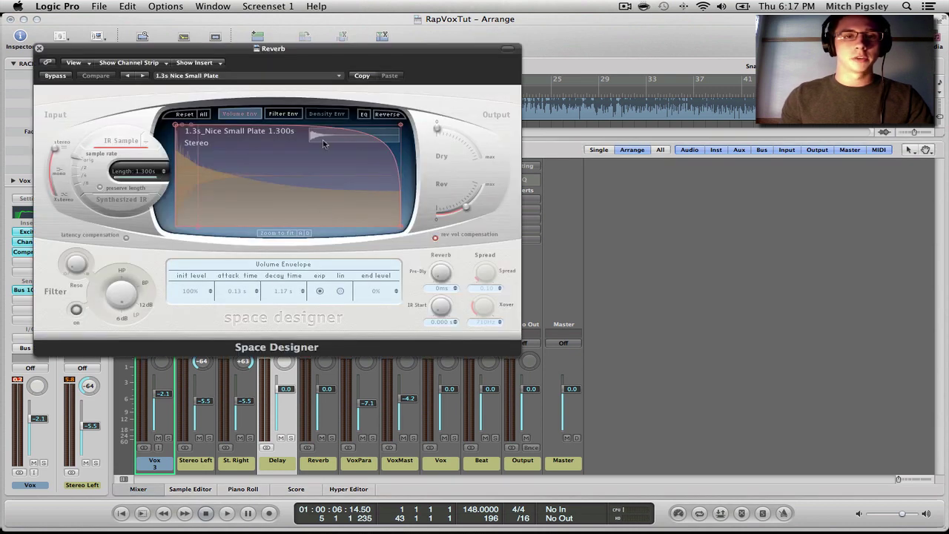
{"action": "left_click_drag", "start_coordinate": [336, 46], "coordinate": [507, 56]}
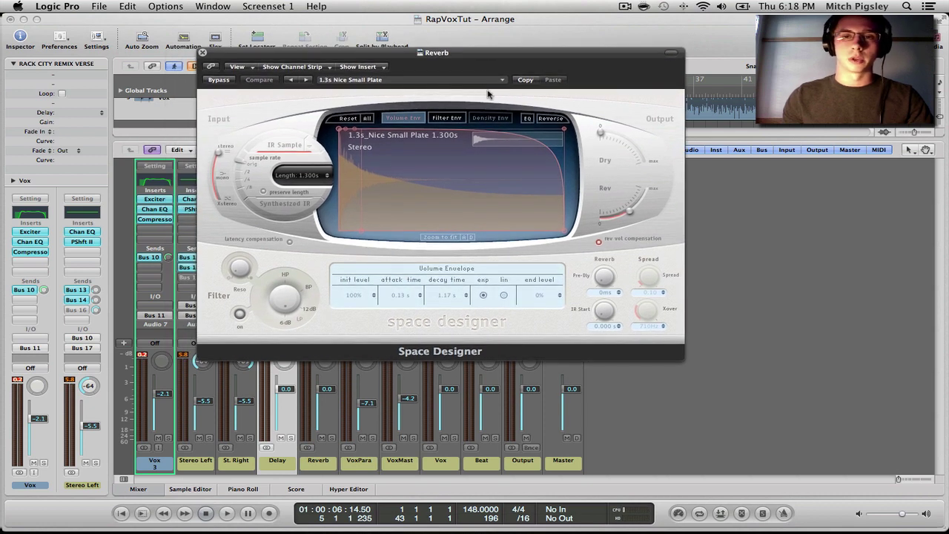
{"action": "left_click", "coordinate": [486, 80]}
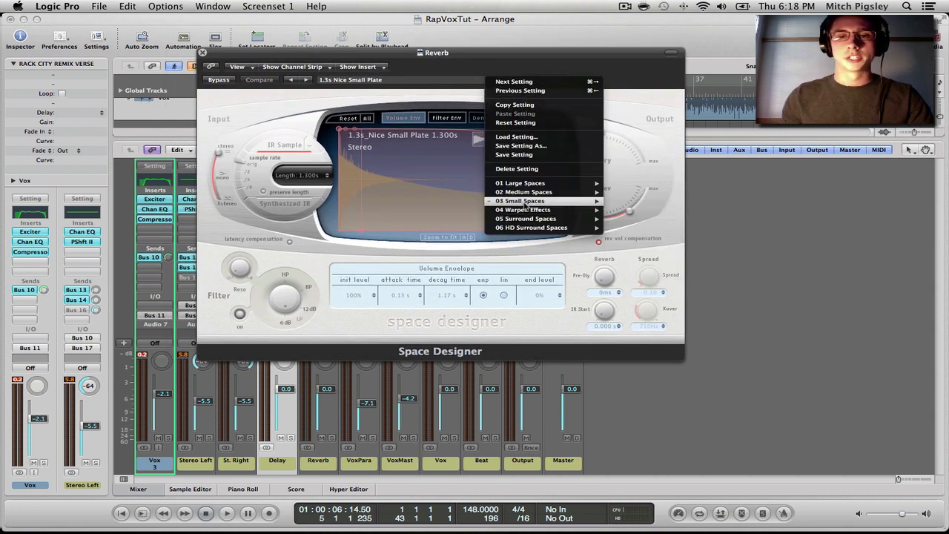
{"action": "mouse_move", "coordinate": [563, 201]}
{"action": "mouse_move", "coordinate": [672, 221]}
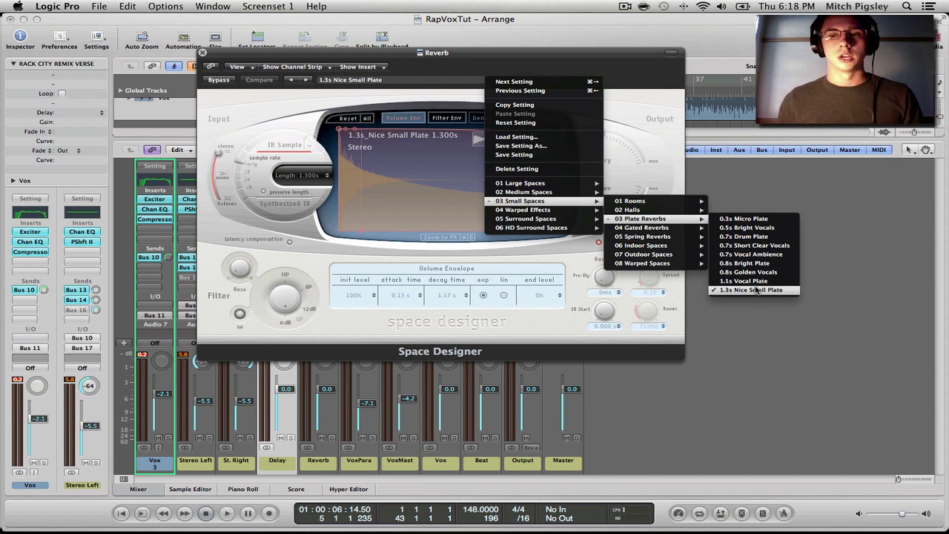
{"action": "left_click", "coordinate": [652, 140]}
Step: Review the Small Spaces categories in Space Designer's presets, keep the current preset, and close the plug-in window
{"action": "left_click_drag", "start_coordinate": [572, 58], "coordinate": [614, 57]}
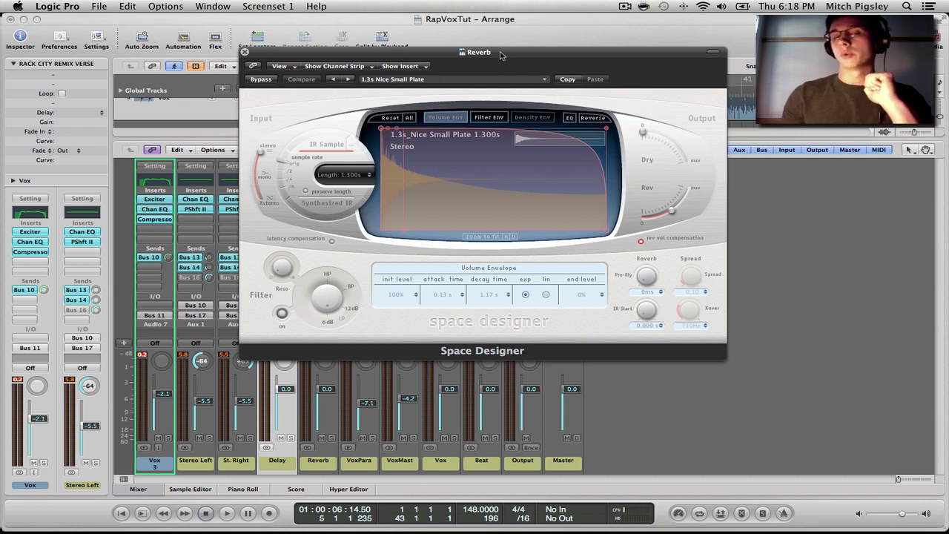
{"action": "left_click_drag", "start_coordinate": [500, 52], "coordinate": [501, 44]}
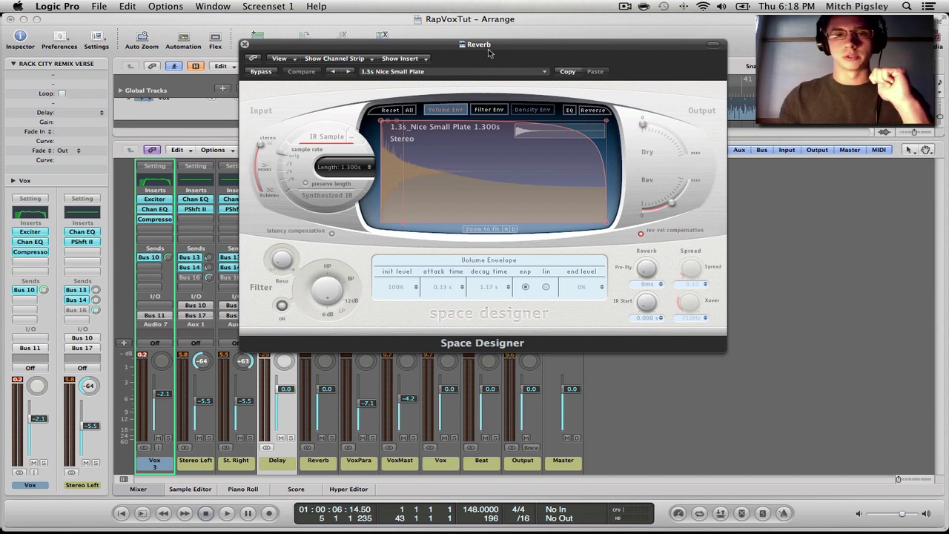
{"action": "left_click_drag", "start_coordinate": [489, 50], "coordinate": [434, 31]}
{"action": "left_click", "coordinate": [449, 55]}
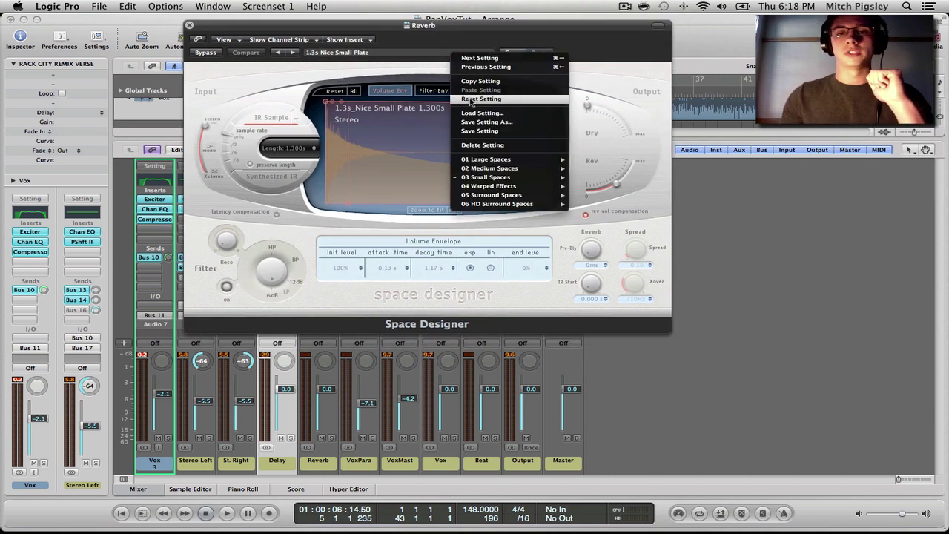
{"action": "mouse_move", "coordinate": [555, 175]}
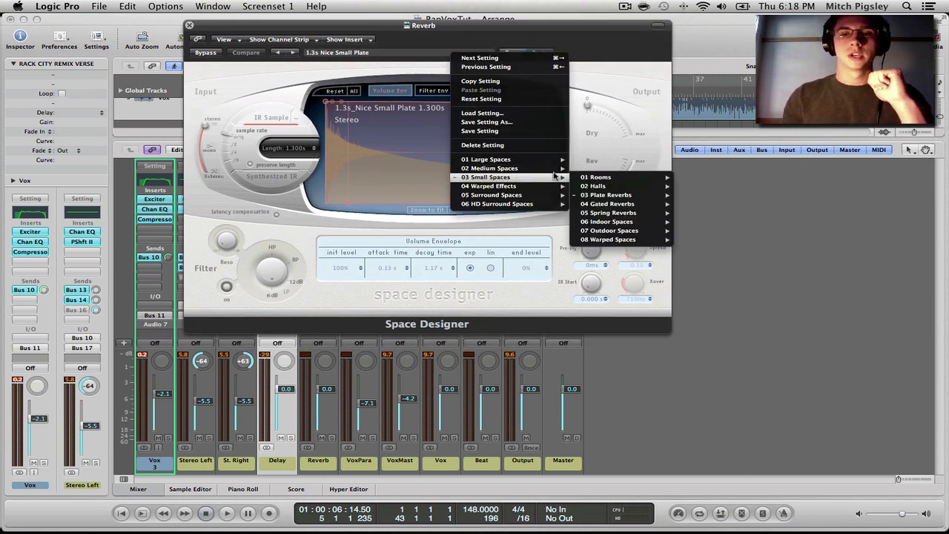
{"action": "mouse_move", "coordinate": [617, 196]}
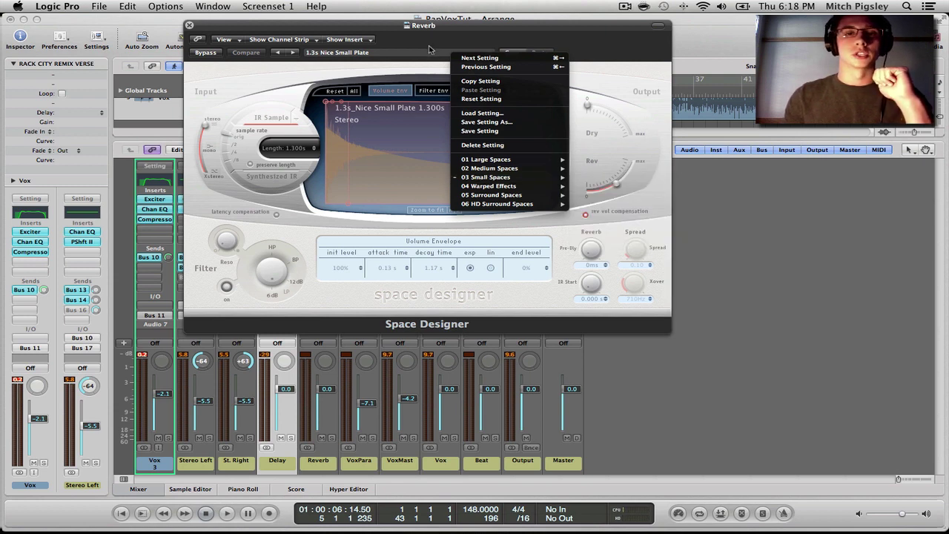
{"action": "left_click", "coordinate": [428, 28]}
{"action": "left_click_drag", "start_coordinate": [473, 28], "coordinate": [524, 29]}
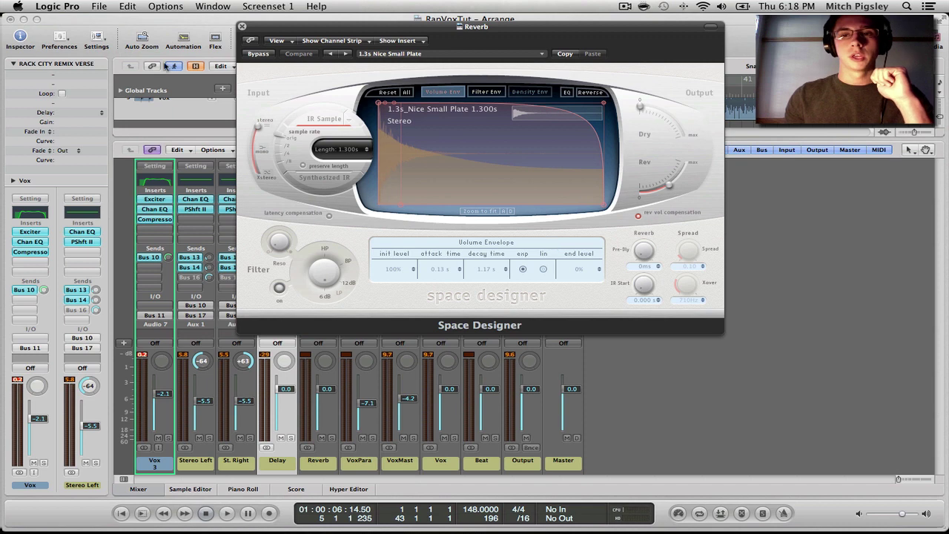
{"action": "left_click", "coordinate": [241, 26]}
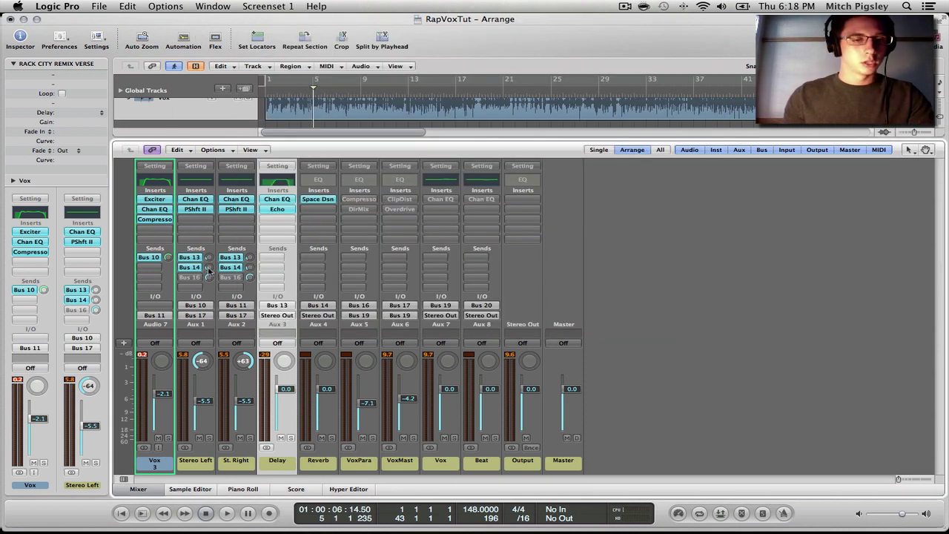
Step: Play the vocal from the beginning, comparing it with Space Designer on the Reverb channel bypassed and active
{"action": "left_click_drag", "start_coordinate": [209, 271], "coordinate": [212, 290]}
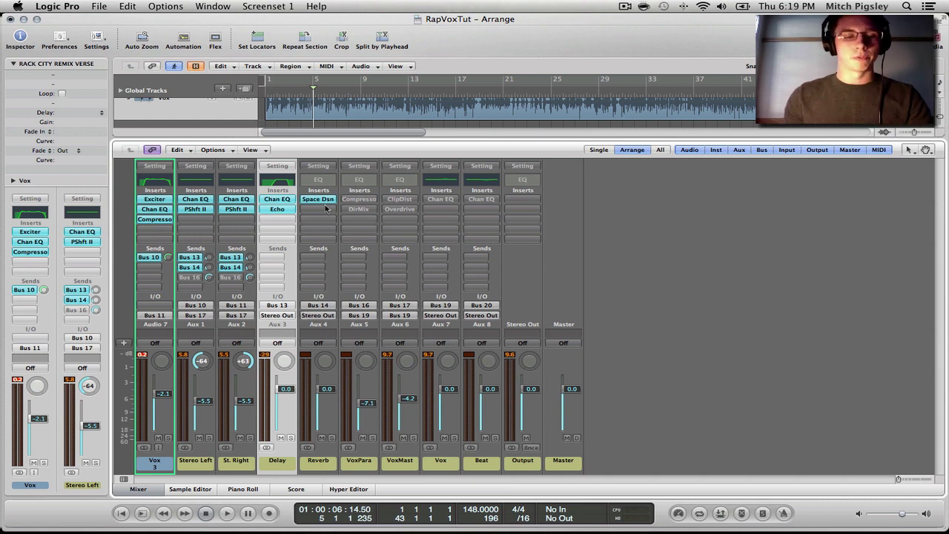
{"action": "left_click", "coordinate": [123, 513]}
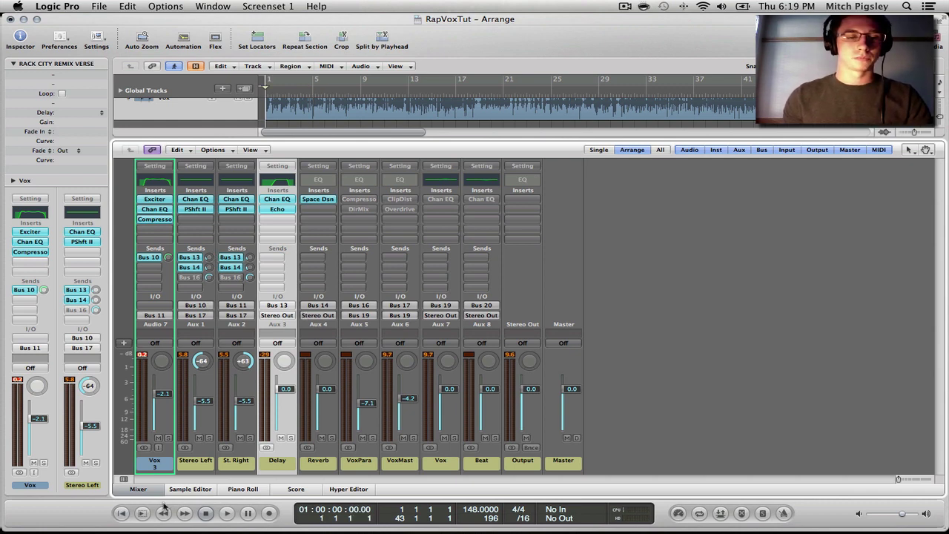
{"action": "key", "text": "space"}
{"action": "left_click", "coordinate": [330, 199], "text": "alt"}
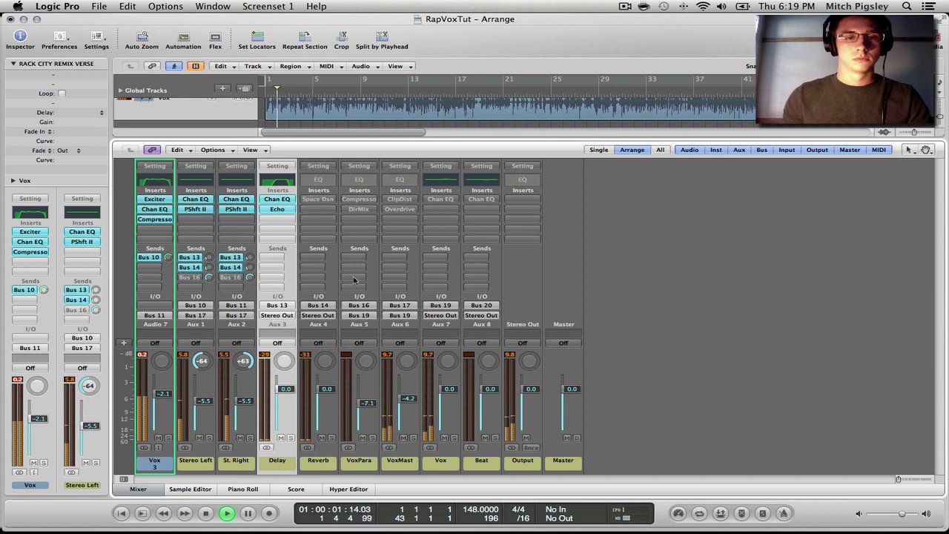
{"action": "left_click", "coordinate": [326, 199], "text": "alt"}
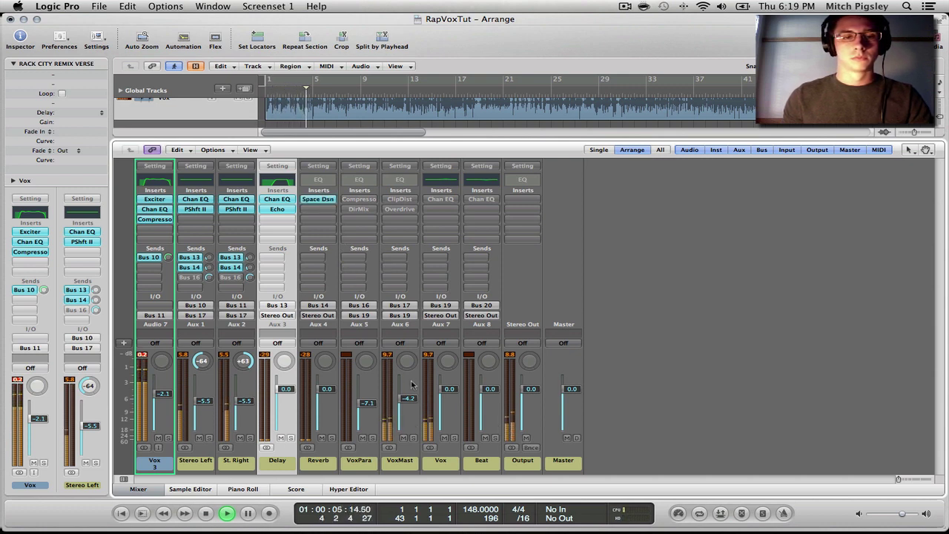
{"action": "key", "text": "space"}
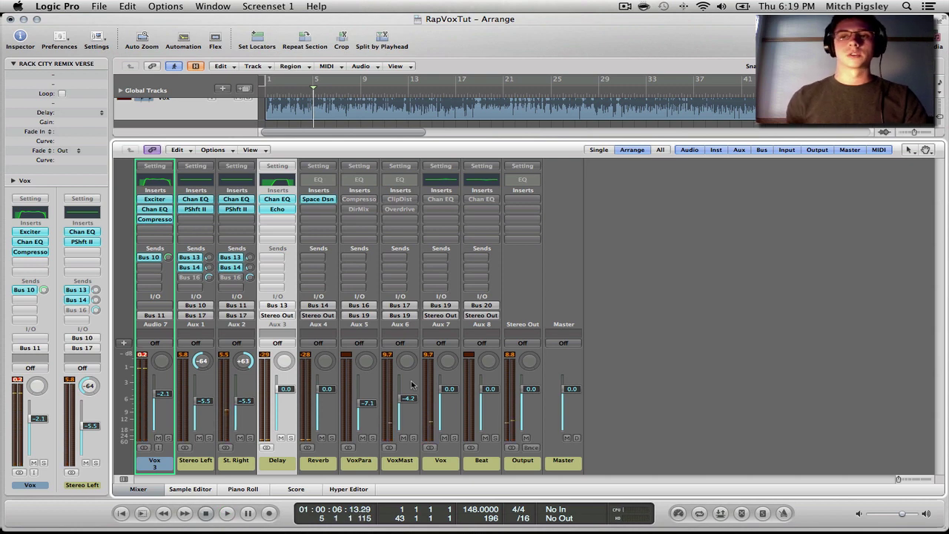
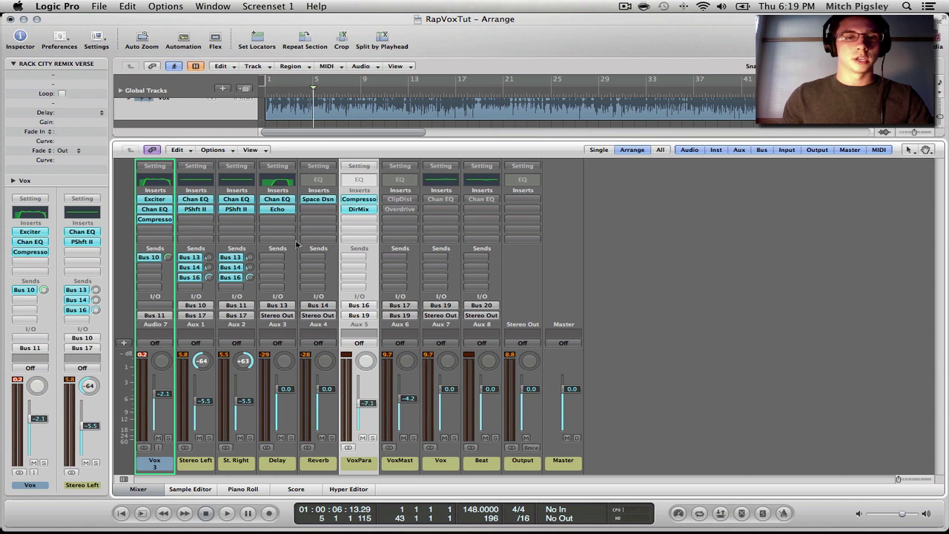
Step: Examine the bus routing of the Stereo Left, St. Right, Vox, VoxMast and VoxPara channels
{"action": "left_click", "coordinate": [238, 466]}
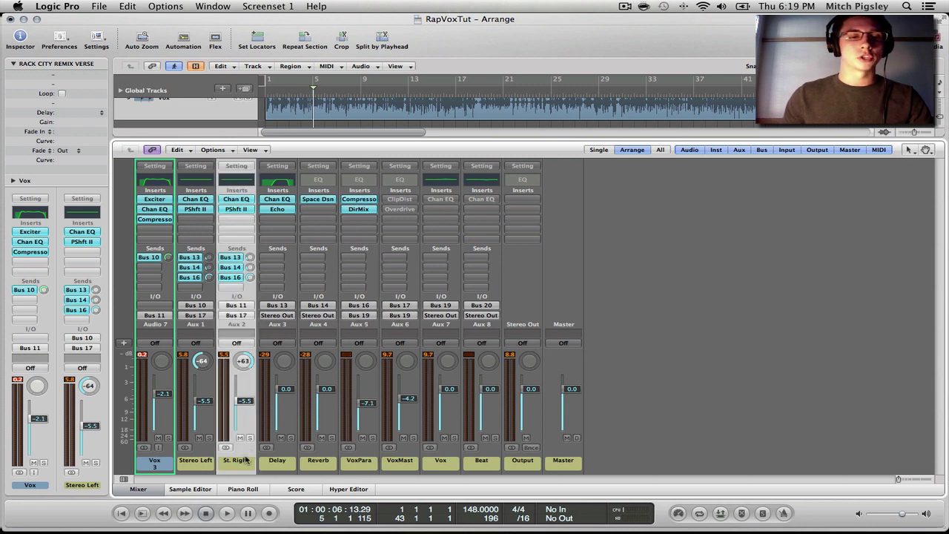
{"action": "left_click", "coordinate": [197, 463]}
{"action": "left_click", "coordinate": [231, 468], "text": "shift"}
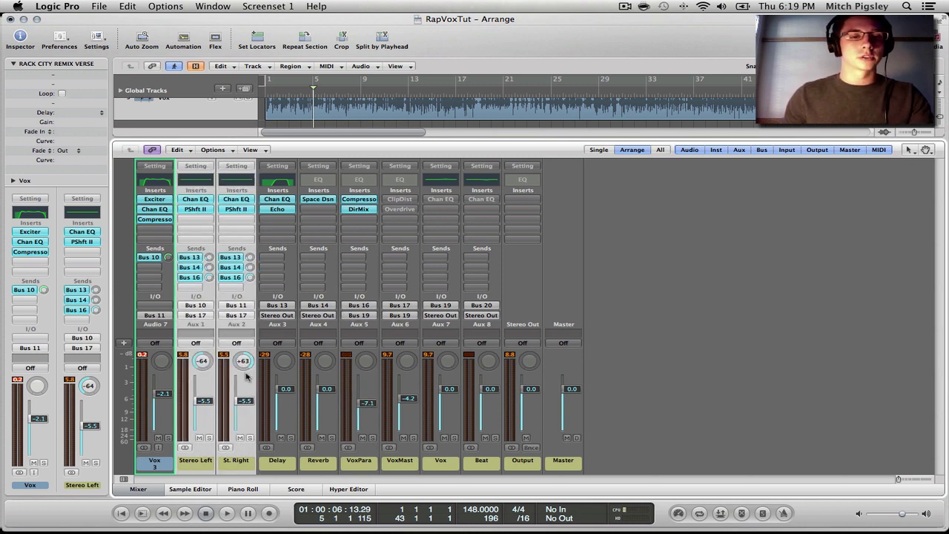
{"action": "left_click", "coordinate": [450, 469]}
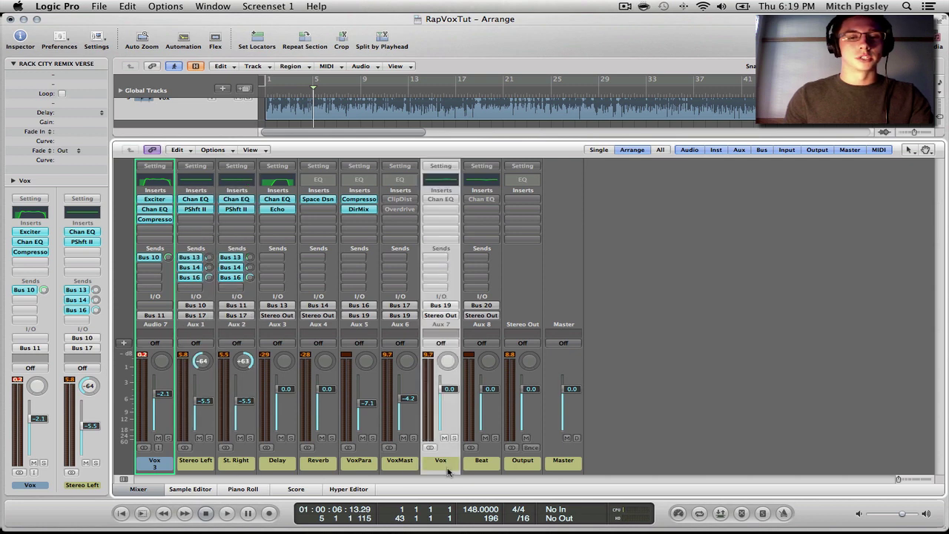
{"action": "left_click", "coordinate": [408, 472]}
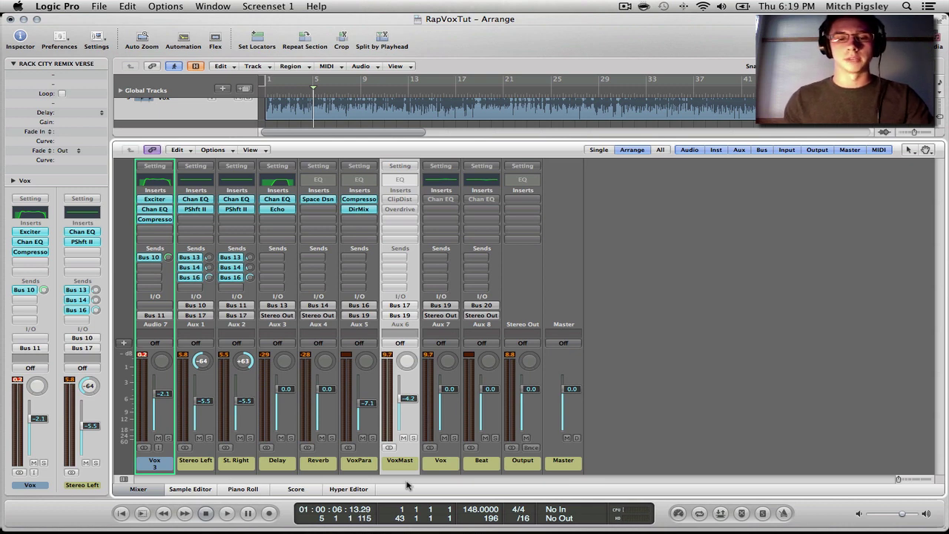
{"action": "left_click", "coordinate": [361, 468]}
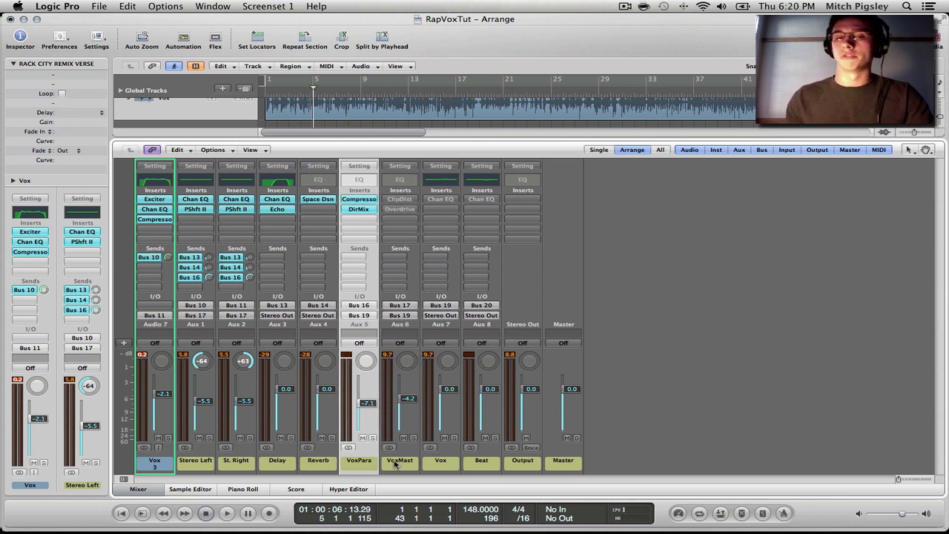
Step: Bypass the Direction Mixer on VoxPara, and play the vocal from the beginning with that channel's Compressor off and on
{"action": "left_click", "coordinate": [371, 210], "text": "alt"}
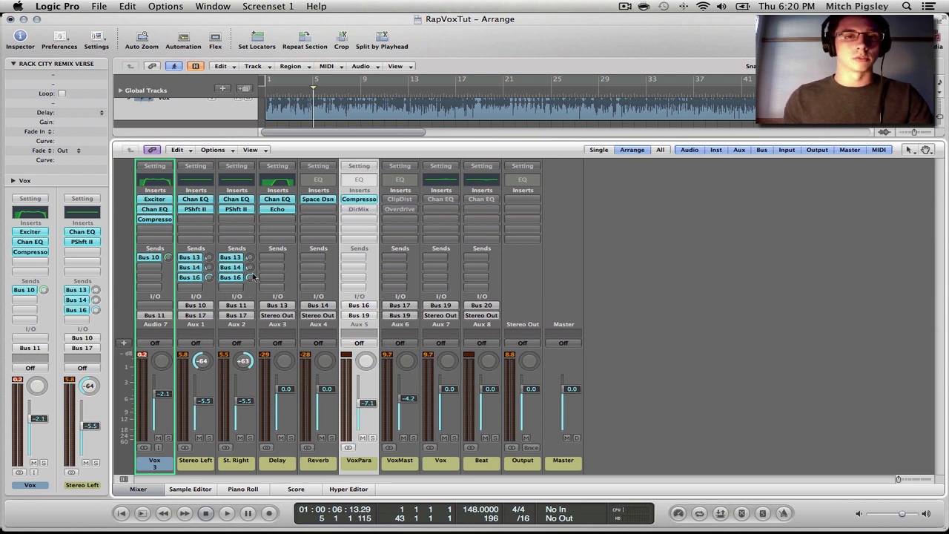
{"action": "left_click", "coordinate": [123, 513]}
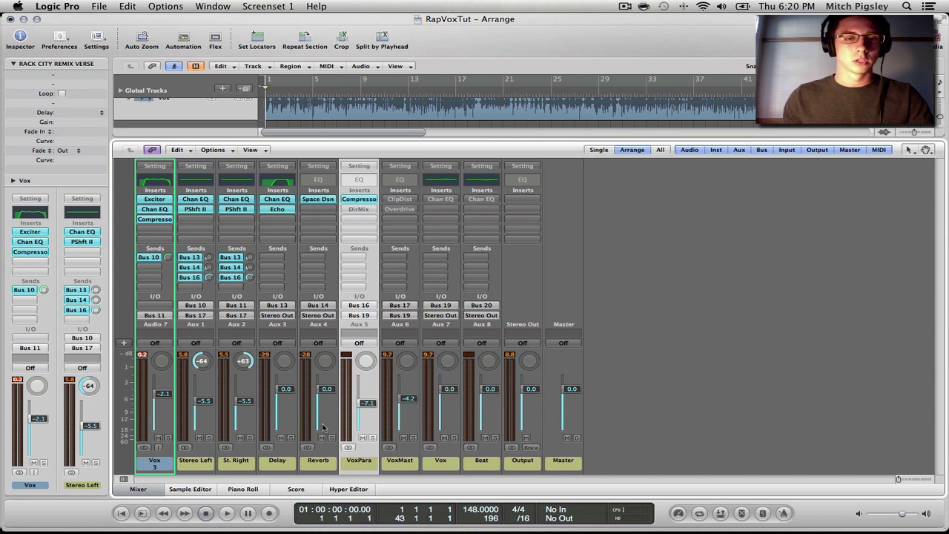
{"action": "key", "text": "space"}
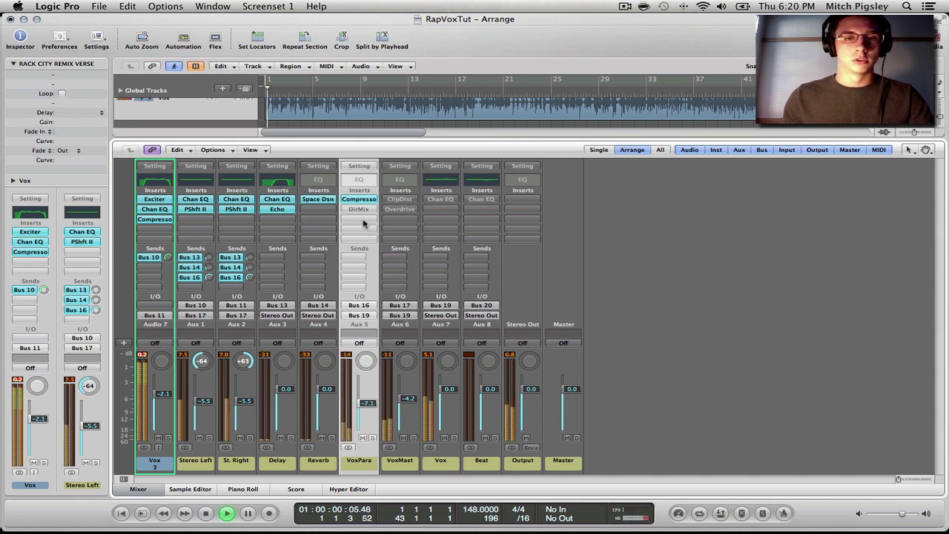
{"action": "left_click", "coordinate": [205, 513]}
{"action": "left_click", "coordinate": [121, 514]}
{"action": "key", "text": "space"}
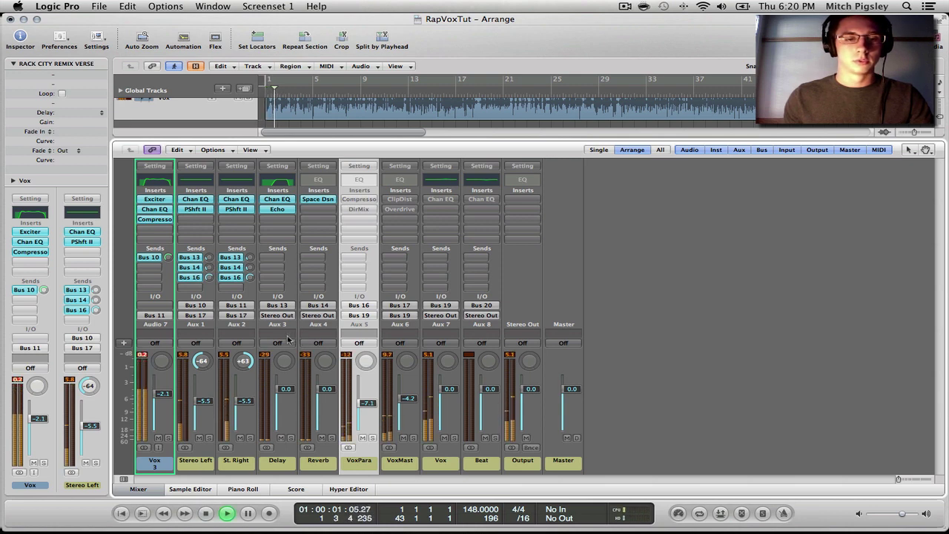
{"action": "left_click", "coordinate": [360, 200], "text": "alt"}
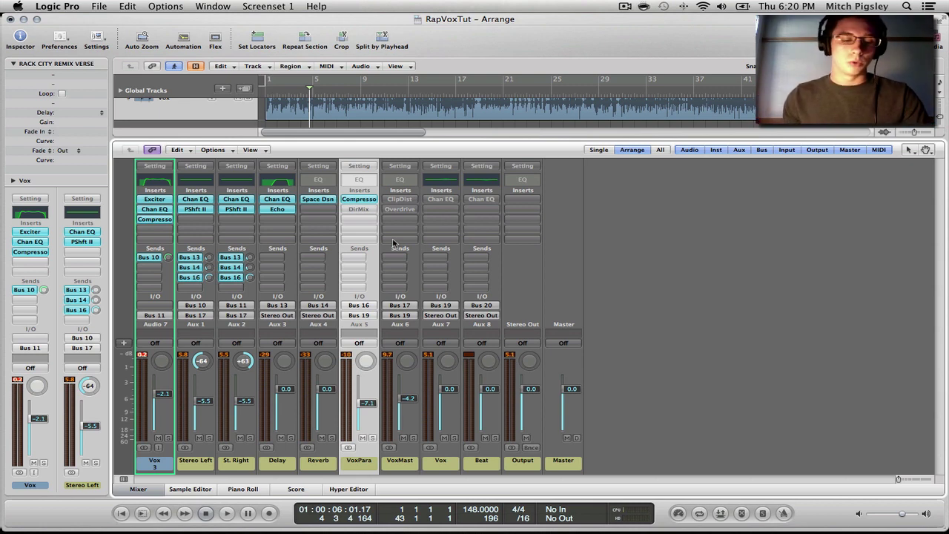
Step: Reactivate the Direction Mixer on VoxPara, examine its Spread and Direction settings, and close its window
{"action": "left_click", "coordinate": [359, 209]}
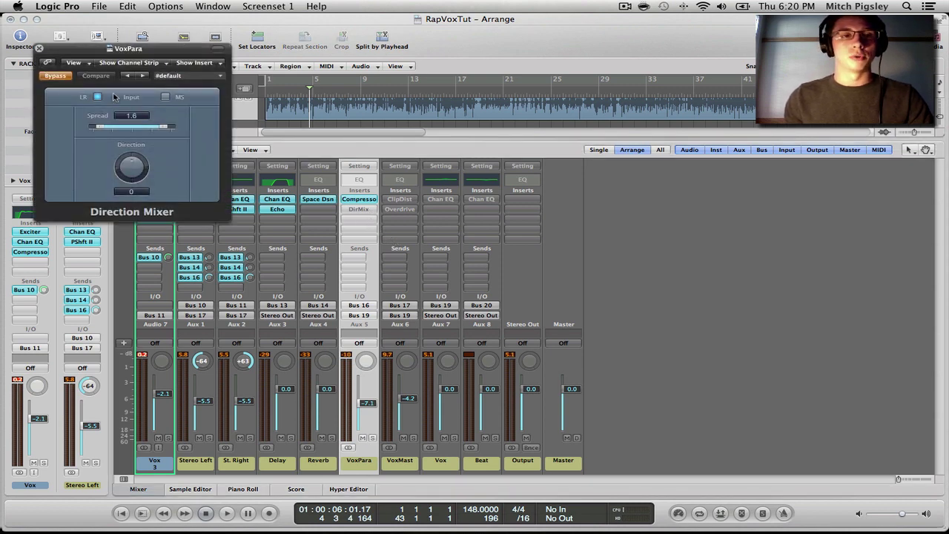
{"action": "left_click_drag", "start_coordinate": [116, 52], "coordinate": [115, 35]}
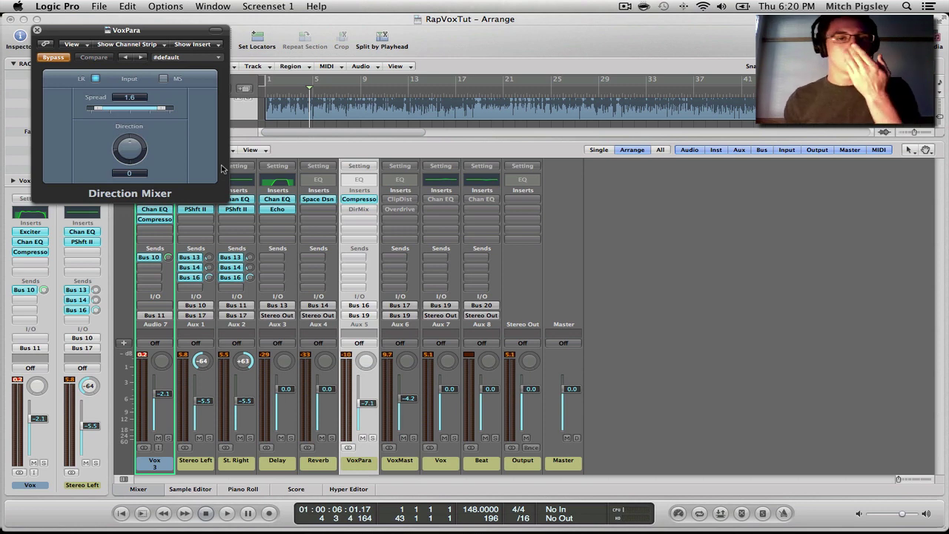
{"action": "left_click", "coordinate": [360, 210]}
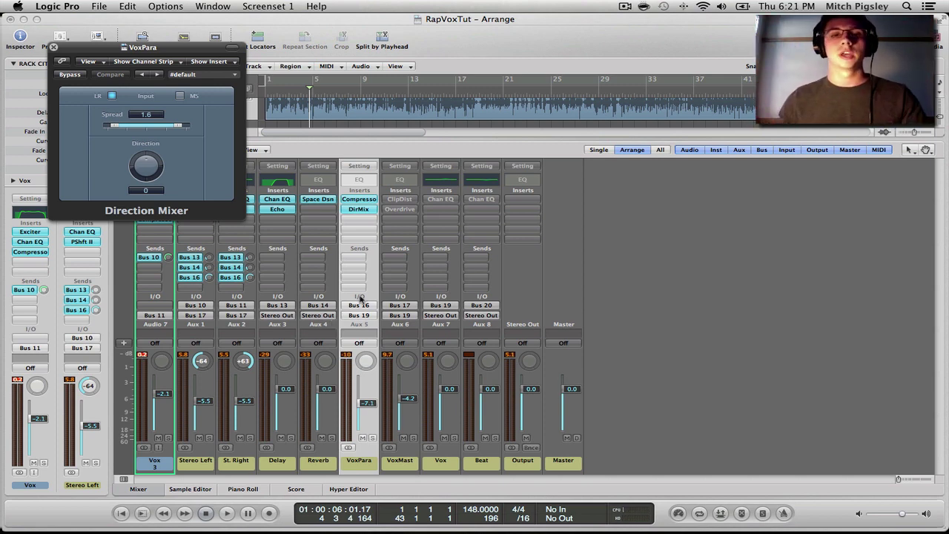
{"action": "left_click_drag", "start_coordinate": [223, 49], "coordinate": [450, 87]}
{"action": "left_click_drag", "start_coordinate": [522, 104], "coordinate": [444, 89]}
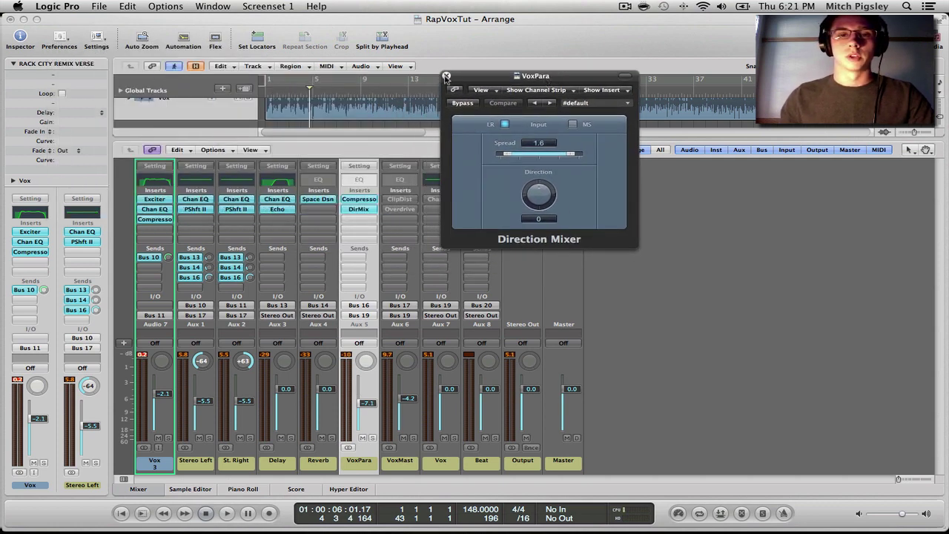
{"action": "left_click", "coordinate": [446, 76]}
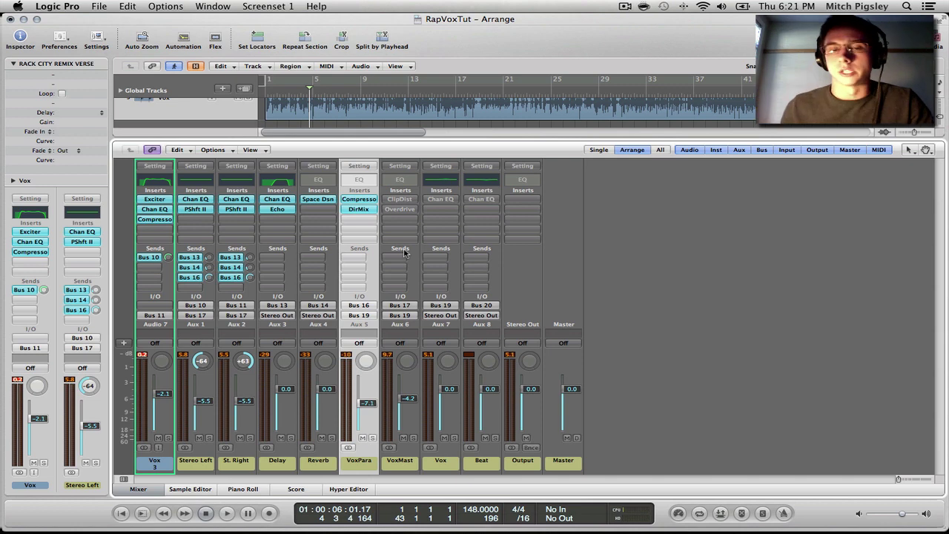
Step: Open the Clip Distortion and Overdrive on VoxMast side by side to examine their settings
{"action": "left_click", "coordinate": [410, 202]}
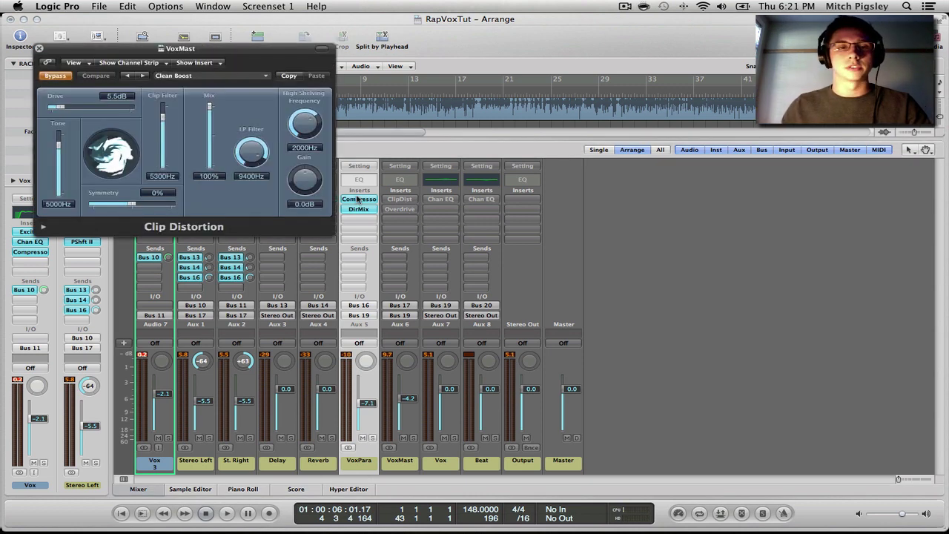
{"action": "left_click", "coordinate": [406, 210]}
{"action": "left_click_drag", "start_coordinate": [169, 62], "coordinate": [503, 50]}
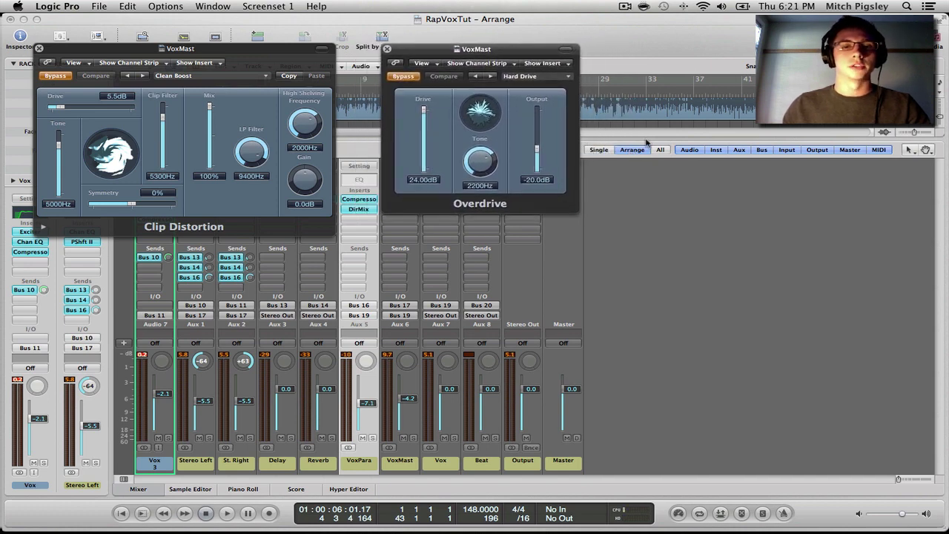
{"action": "left_click", "coordinate": [221, 222]}
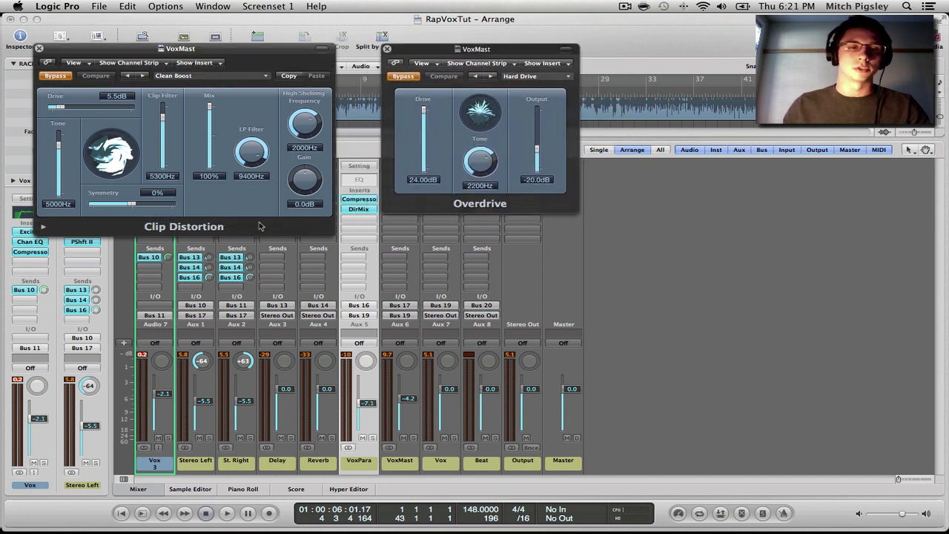
Step: Compare the Clip Distortion and Overdrive settings on VoxMast, and close both plug-in windows
{"action": "left_click", "coordinate": [417, 53]}
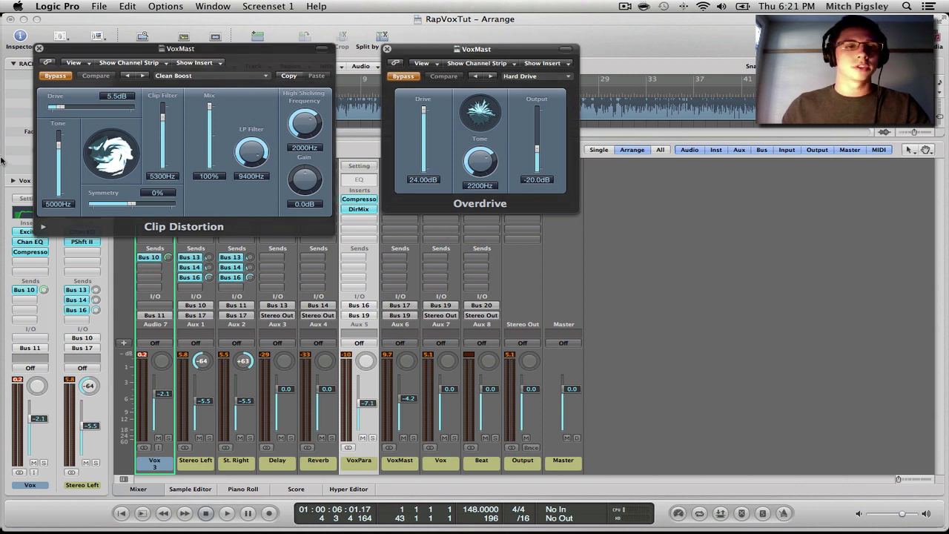
{"action": "left_click", "coordinate": [256, 58]}
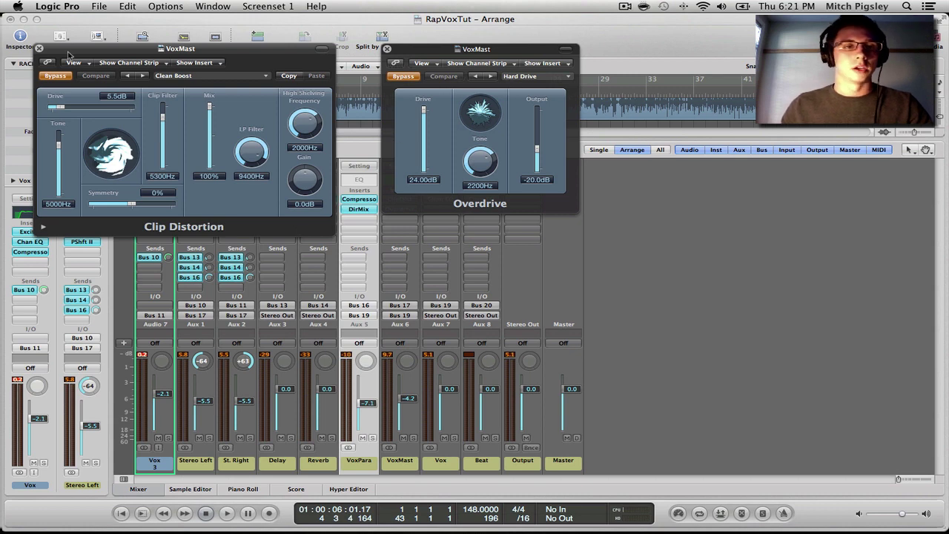
{"action": "left_click", "coordinate": [39, 48]}
{"action": "left_click", "coordinate": [387, 49]}
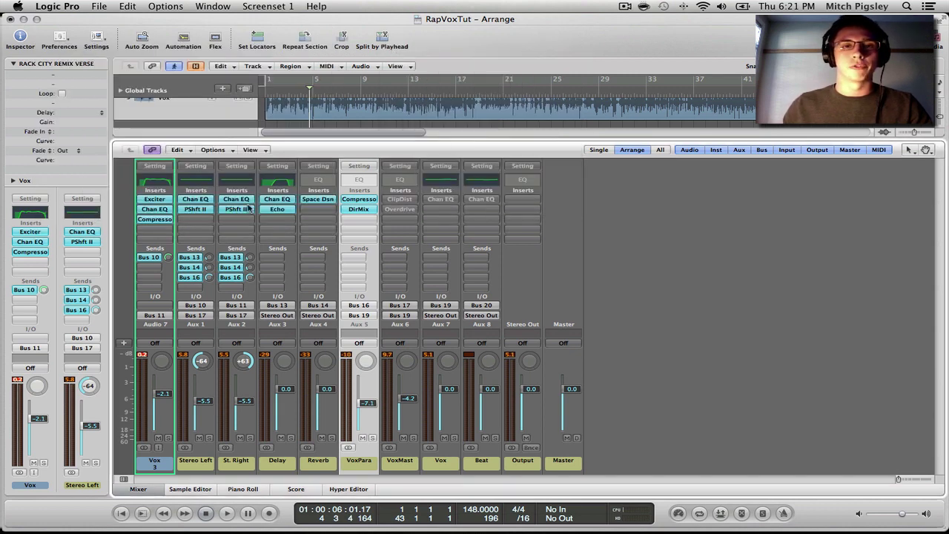
Step: Play the vocal from about bar 12, audition VoxMast with only the Clip Distortion active, and bypass it again
{"action": "left_click", "coordinate": [121, 514]}
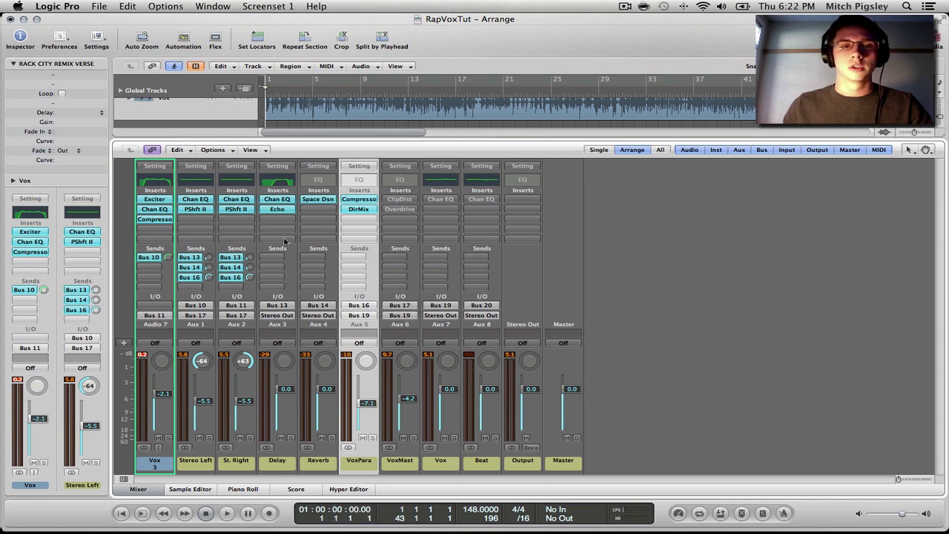
{"action": "left_click", "coordinate": [399, 98]}
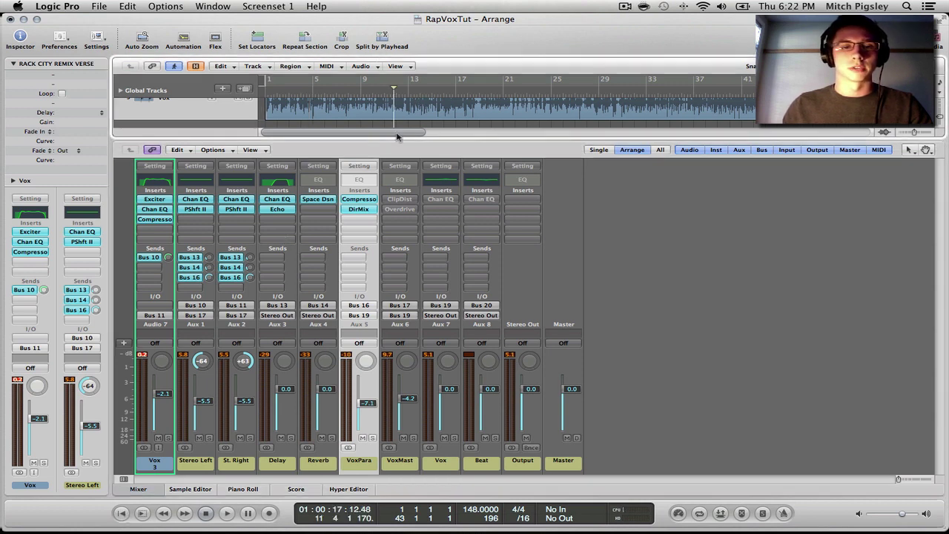
{"action": "key", "text": "space"}
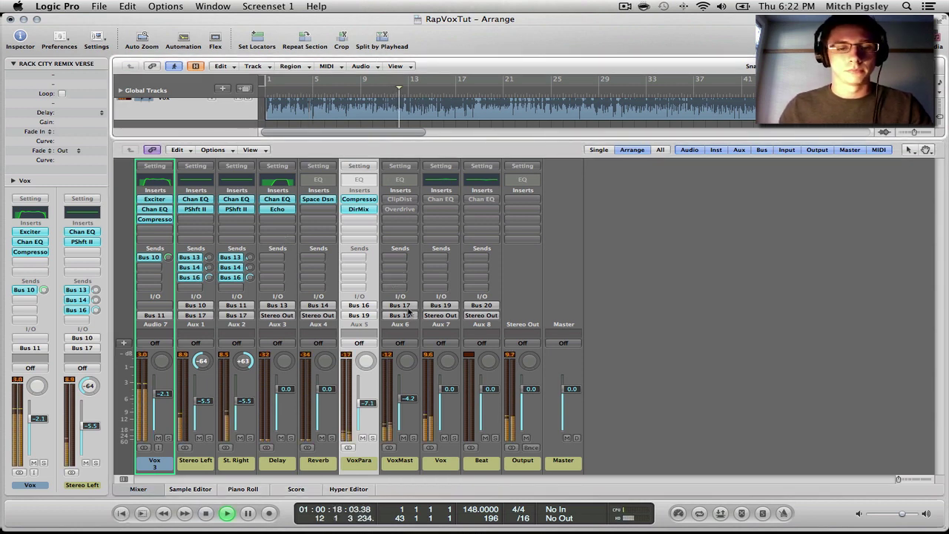
{"action": "left_click", "coordinate": [400, 199], "text": "alt"}
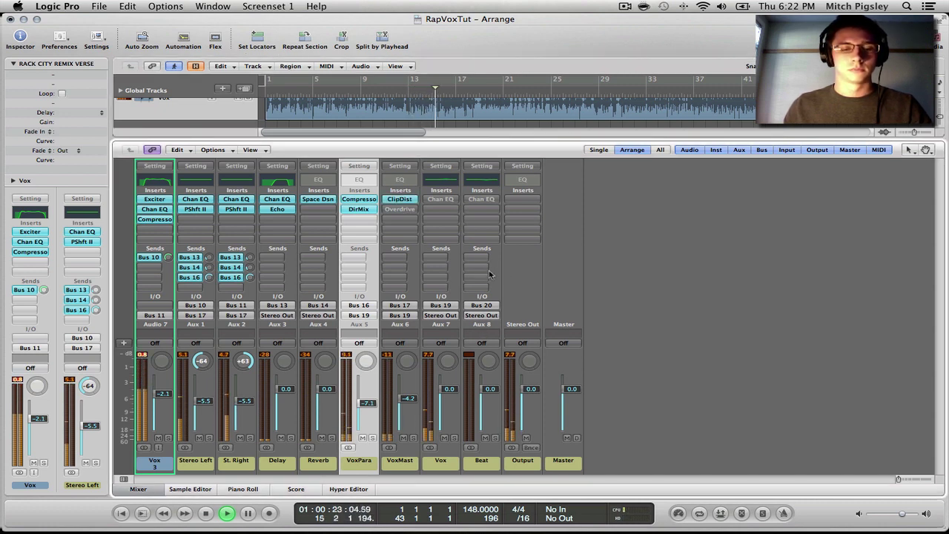
{"action": "left_click", "coordinate": [413, 200], "text": "alt"}
Step: Activate the Overdrive on VoxMast, reactivate the Clip Distortion to hear both together, and stop playback
{"action": "left_click", "coordinate": [402, 209], "text": "alt"}
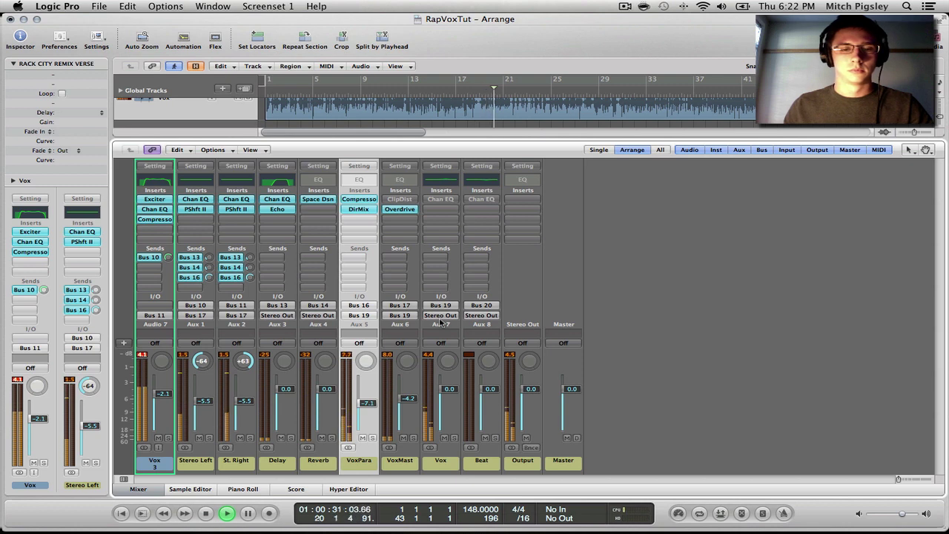
{"action": "left_click", "coordinate": [398, 195]}
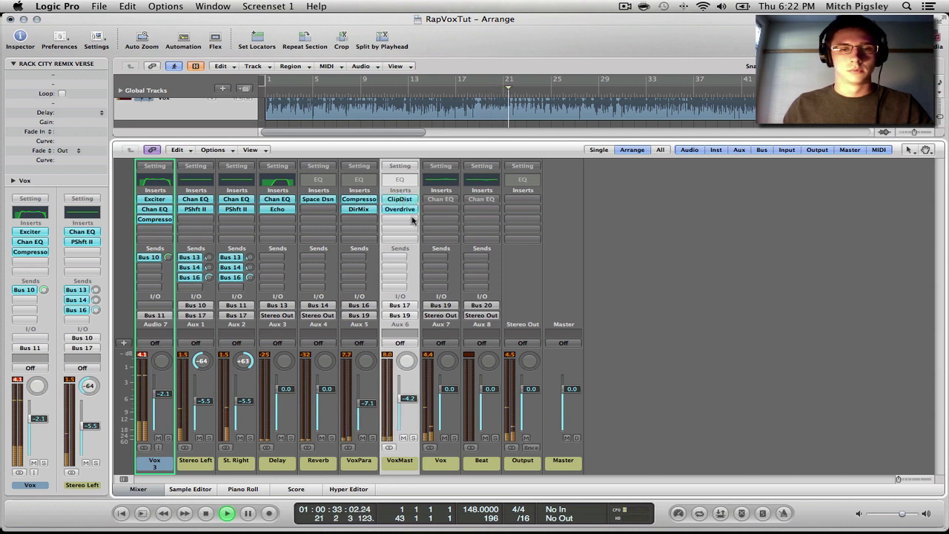
{"action": "key", "text": "space"}
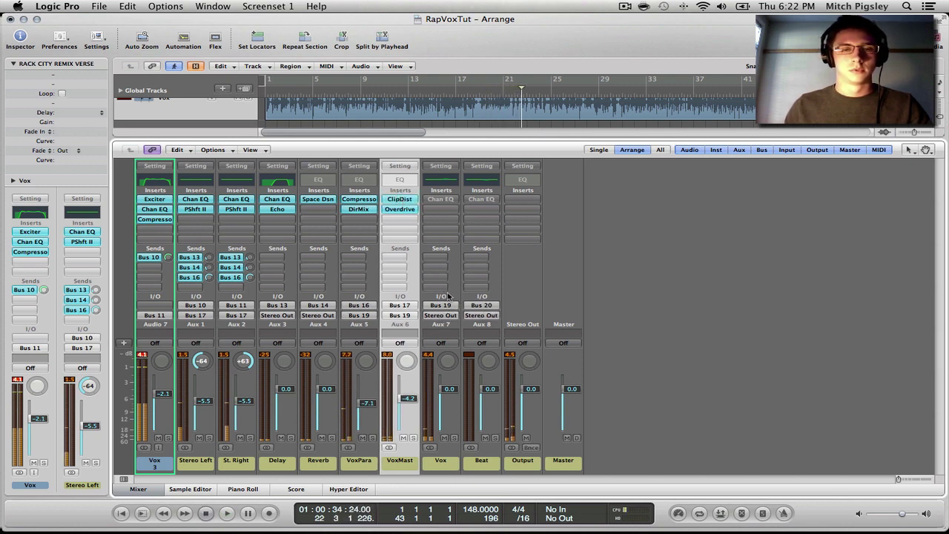